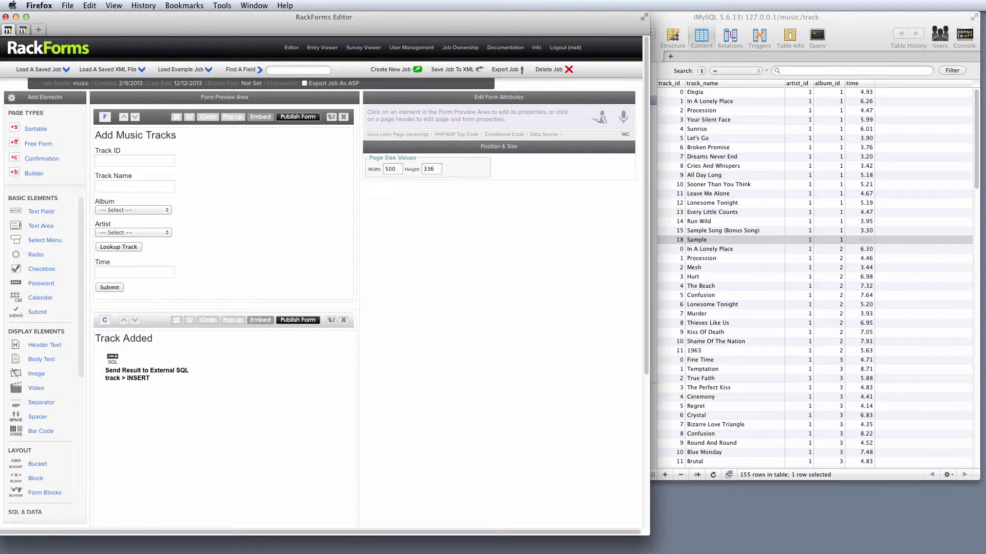
Start a new blank job with a text-field form page, submit button and confirmation page.
{"action": "left_click", "coordinate": [156, 123]}
{"action": "left_click", "coordinate": [395, 69]}
{"action": "left_click", "coordinate": [330, 235]}
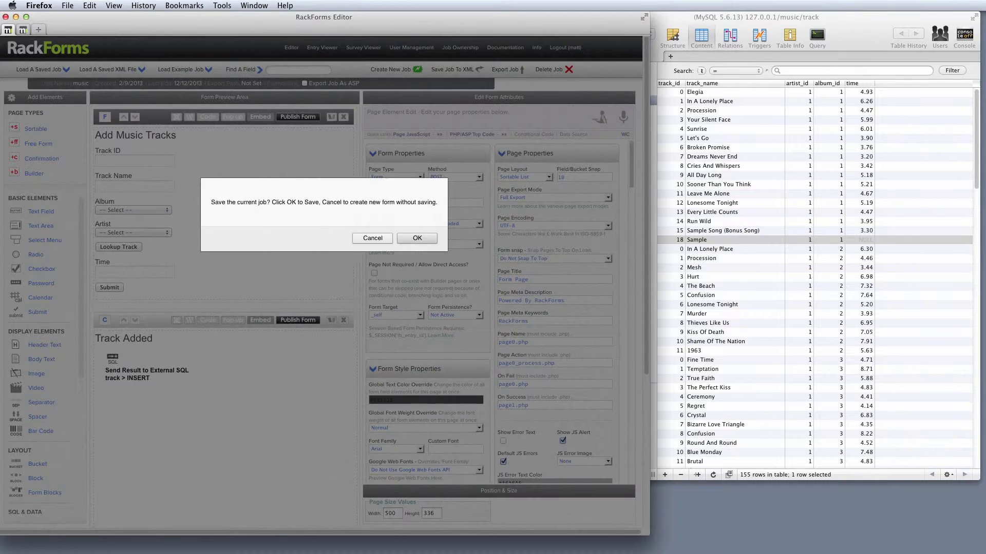
{"action": "left_click", "coordinate": [313, 238]}
{"action": "left_click", "coordinate": [37, 129]}
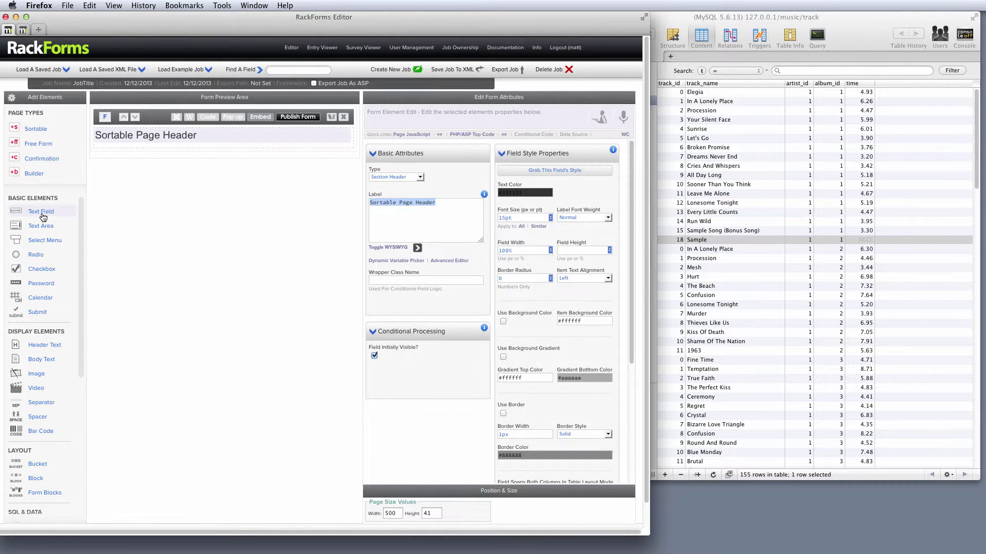
{"action": "left_click", "coordinate": [39, 310]}
{"action": "left_click", "coordinate": [41, 159]}
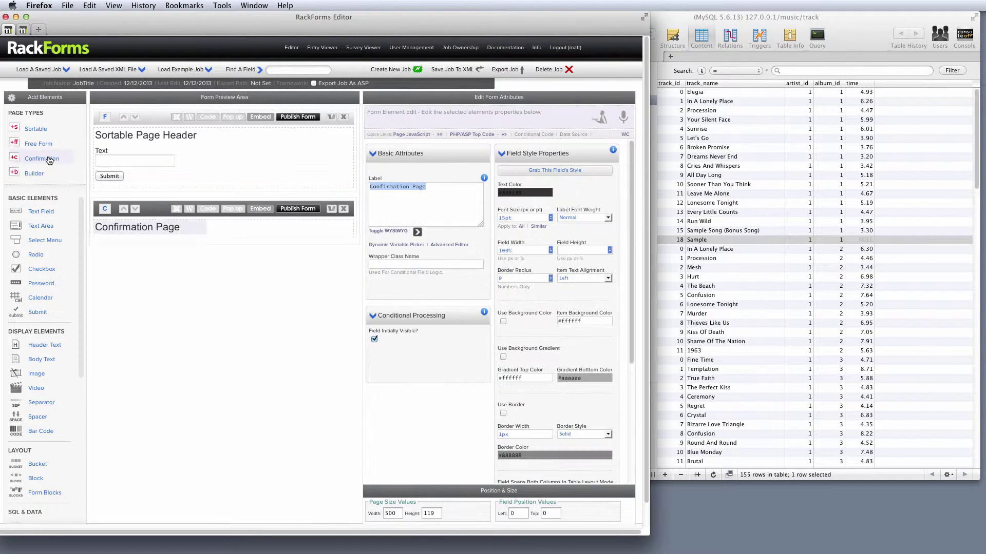
Run SQL+ Automator on the Text field to insert it into table sample, database sample.
{"action": "left_click", "coordinate": [240, 164]}
{"action": "right_click", "coordinate": [239, 164]}
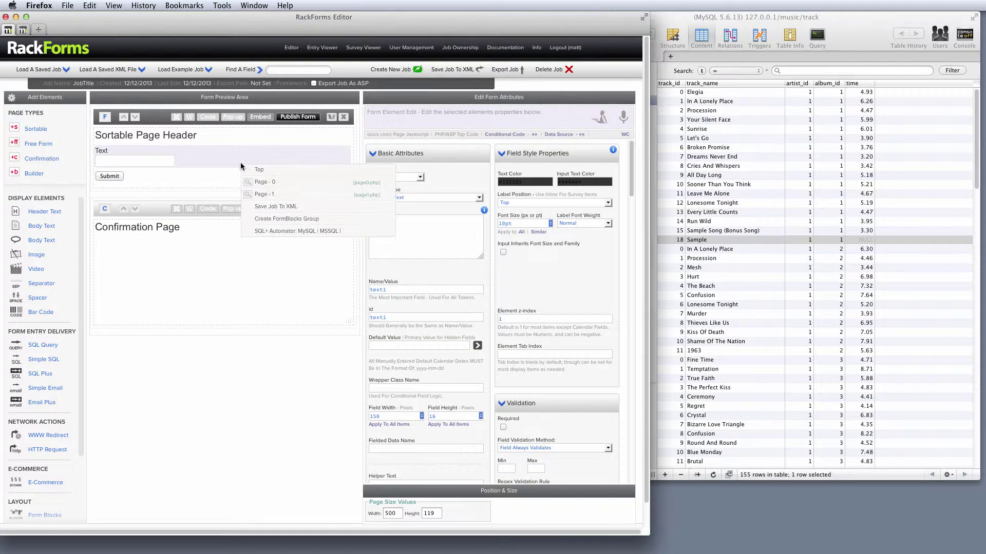
{"action": "left_click", "coordinate": [306, 233]}
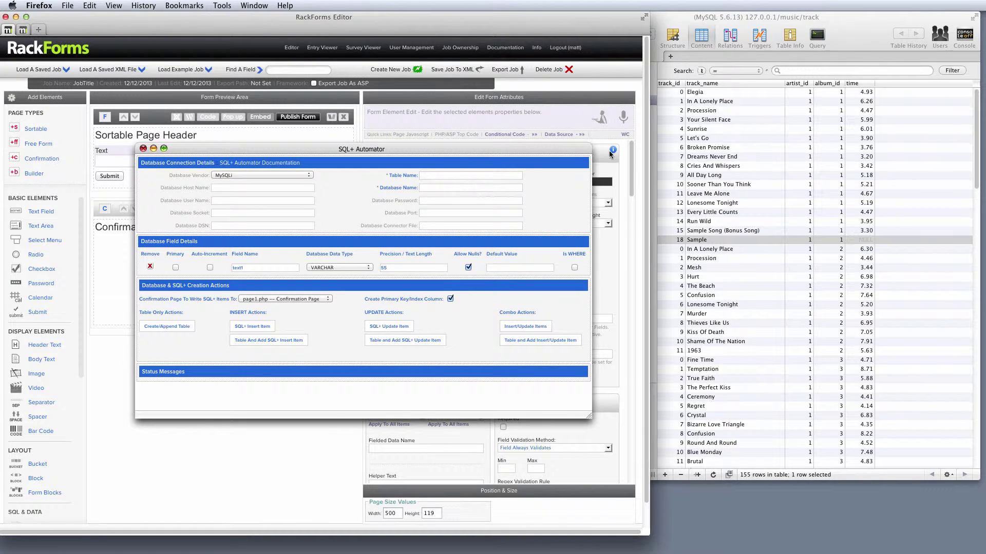
{"action": "left_click", "coordinate": [444, 175]}
{"action": "left_click", "coordinate": [242, 337]}
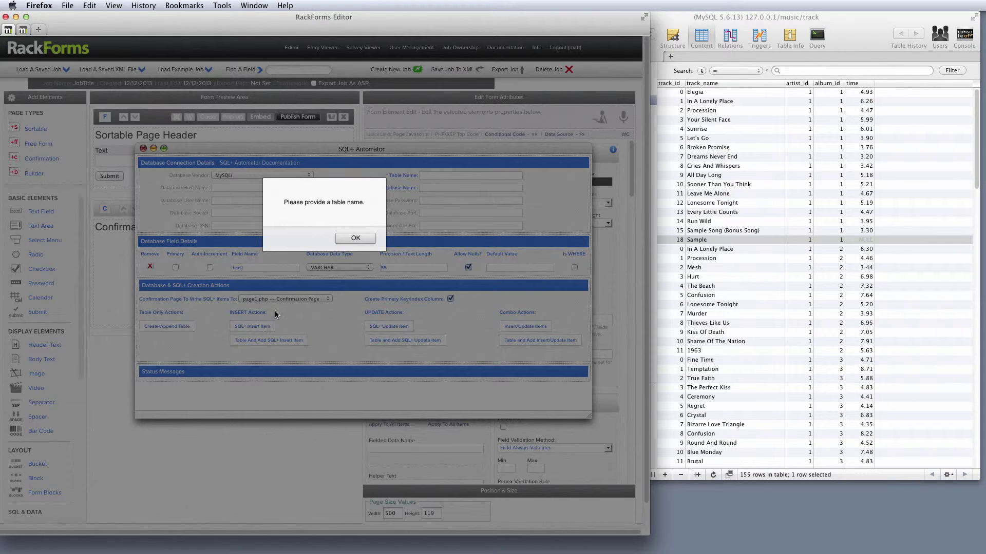
{"action": "left_click", "coordinate": [355, 239]}
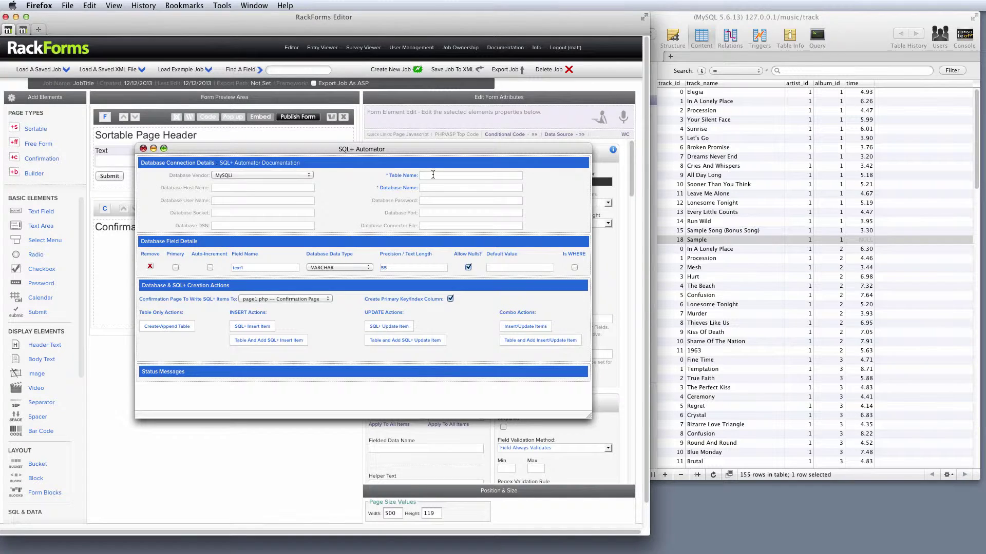
{"action": "type", "text": "sample"}
{"action": "left_click", "coordinate": [447, 187]}
{"action": "type", "text": "sample"}
{"action": "left_click", "coordinate": [247, 327]}
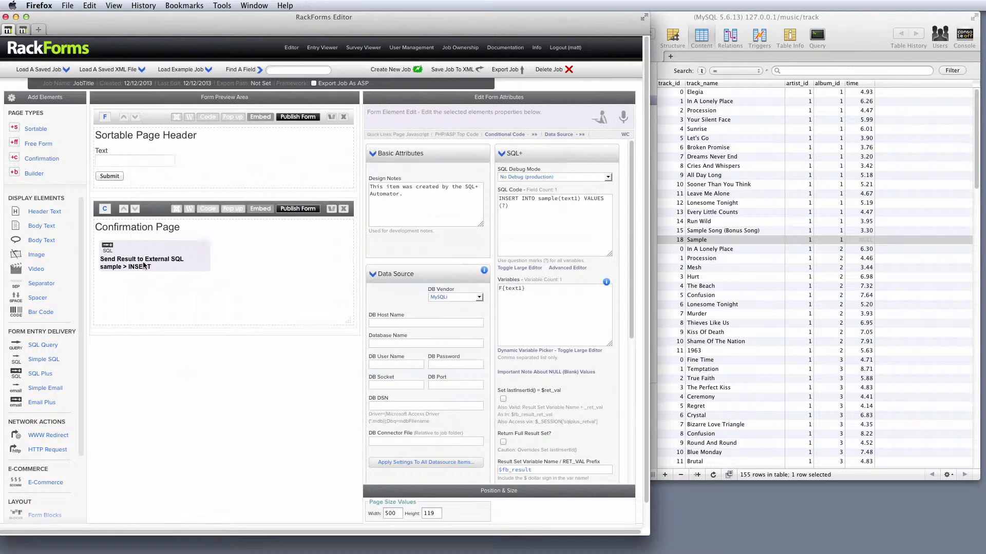
{"action": "left_click", "coordinate": [143, 148]}
{"action": "left_click_drag", "start_coordinate": [139, 260], "coordinate": [147, 265]}
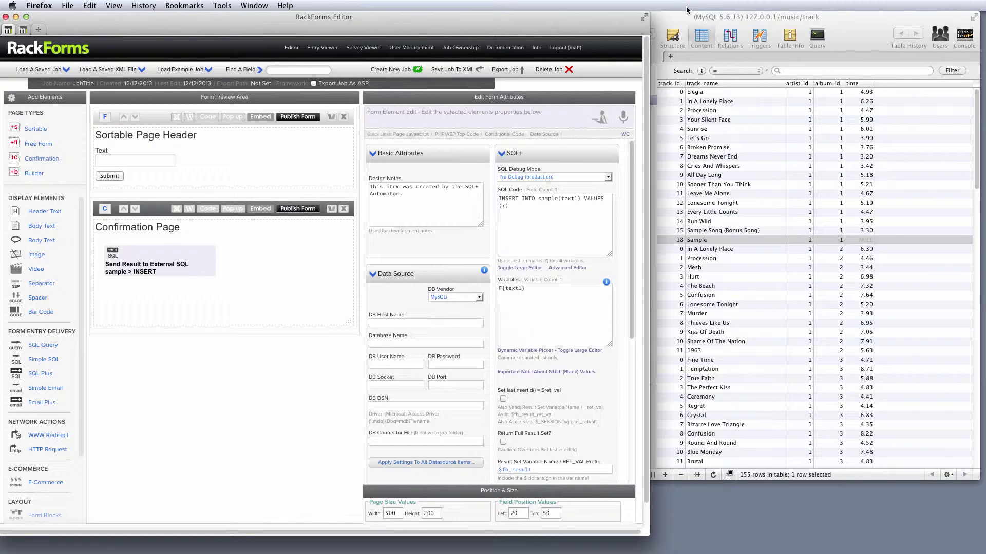
Bring the Sequel Pro database browser forward to view the music tables.
{"action": "left_click", "coordinate": [699, 17]}
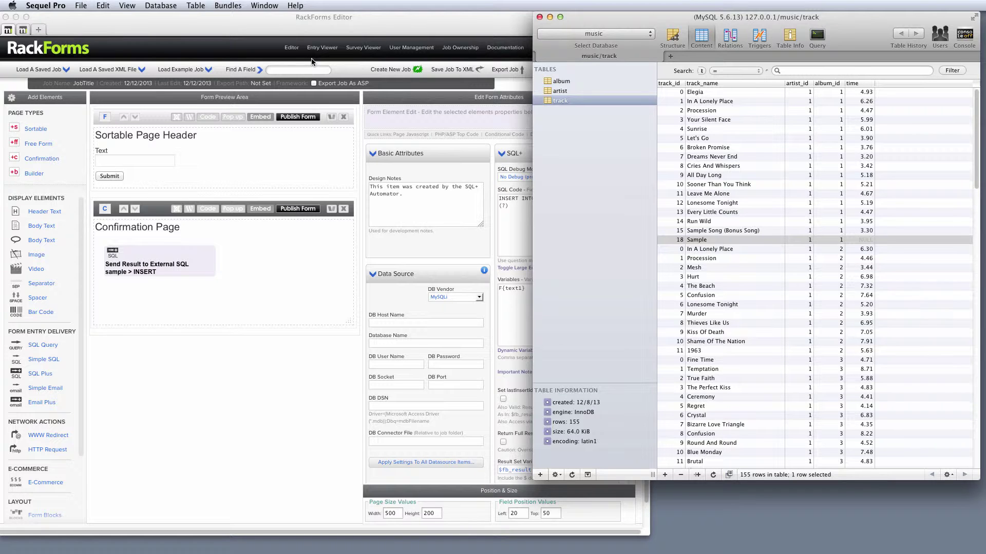
Load the saved music job and show its Add Music Tracks page properties.
{"action": "left_click", "coordinate": [145, 105]}
{"action": "left_click", "coordinate": [66, 75]}
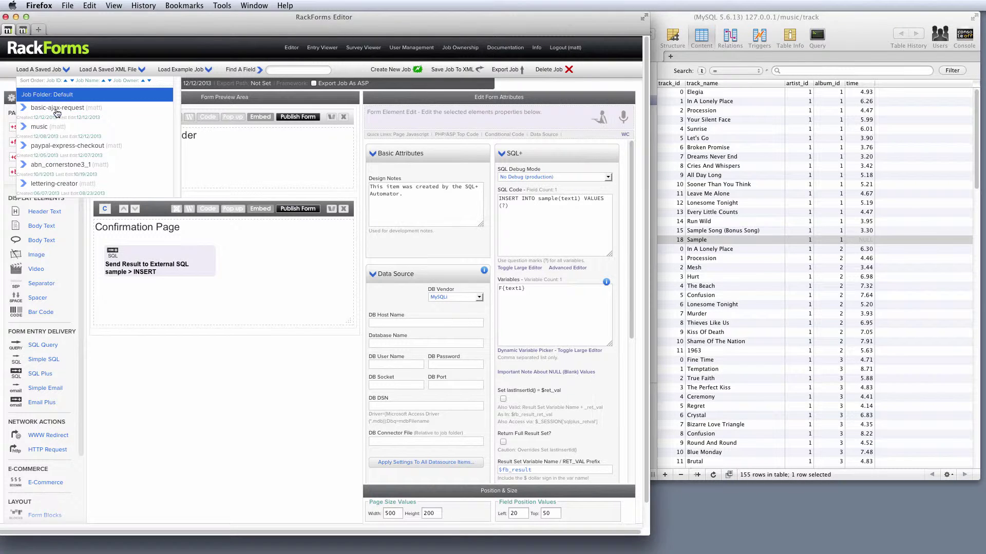
{"action": "left_click", "coordinate": [54, 126]}
{"action": "left_click", "coordinate": [234, 162]}
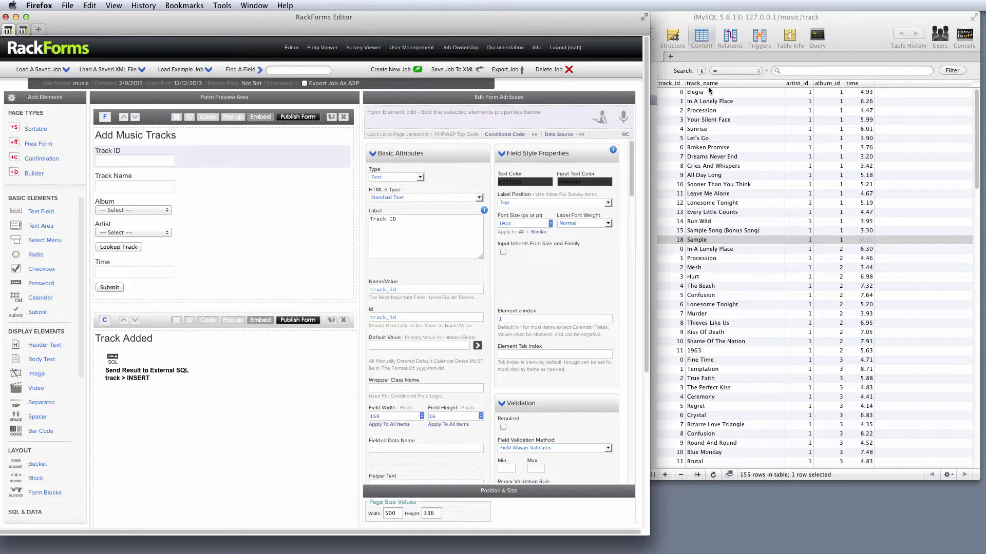
{"action": "left_click", "coordinate": [154, 119]}
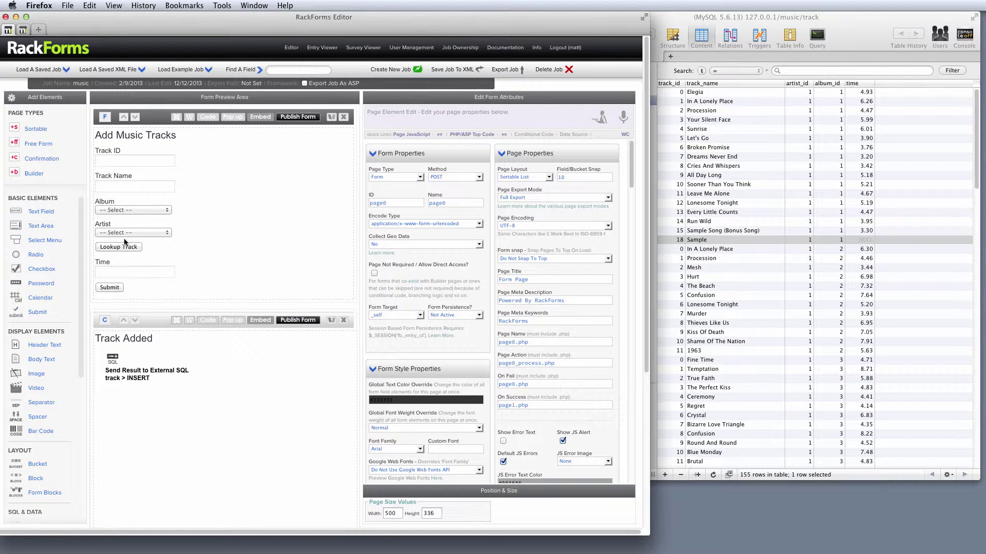
Drop an AJAX query onto the form and paste the track_id lookup SQL into it.
{"action": "scroll", "coordinate": [62, 344], "scroll_direction": "down", "scroll_amount": 5}
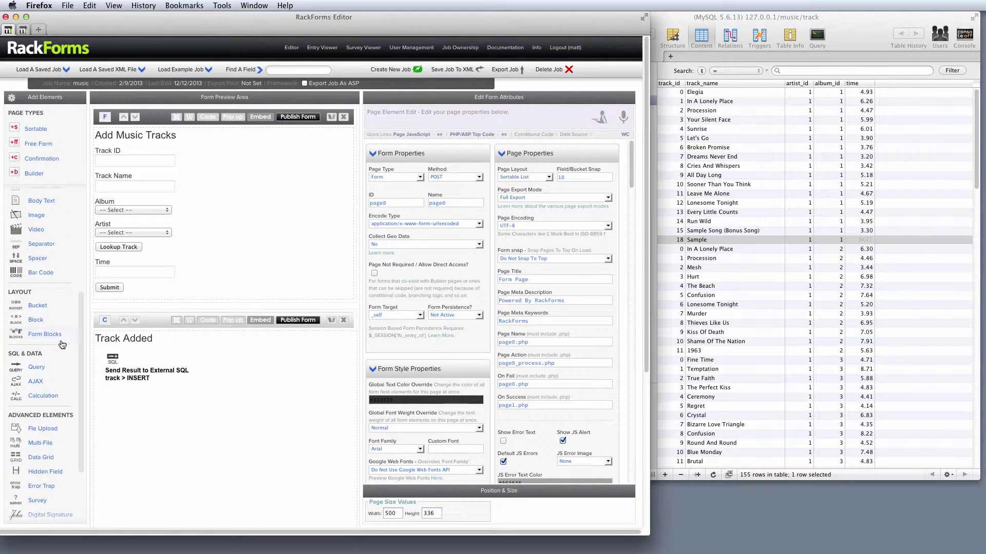
{"action": "left_click_drag", "start_coordinate": [33, 383], "coordinate": [154, 154]}
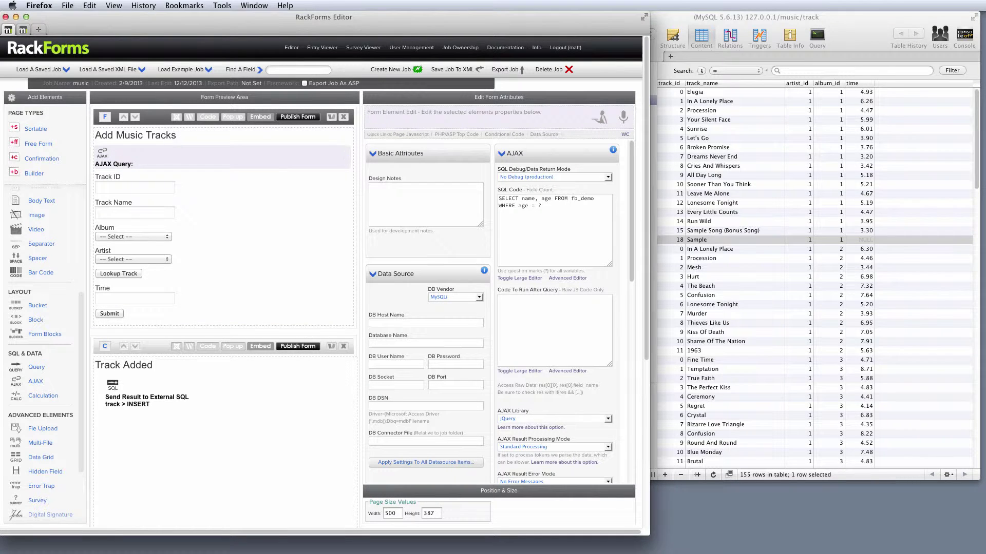
{"action": "key", "text": "super+Tab"}
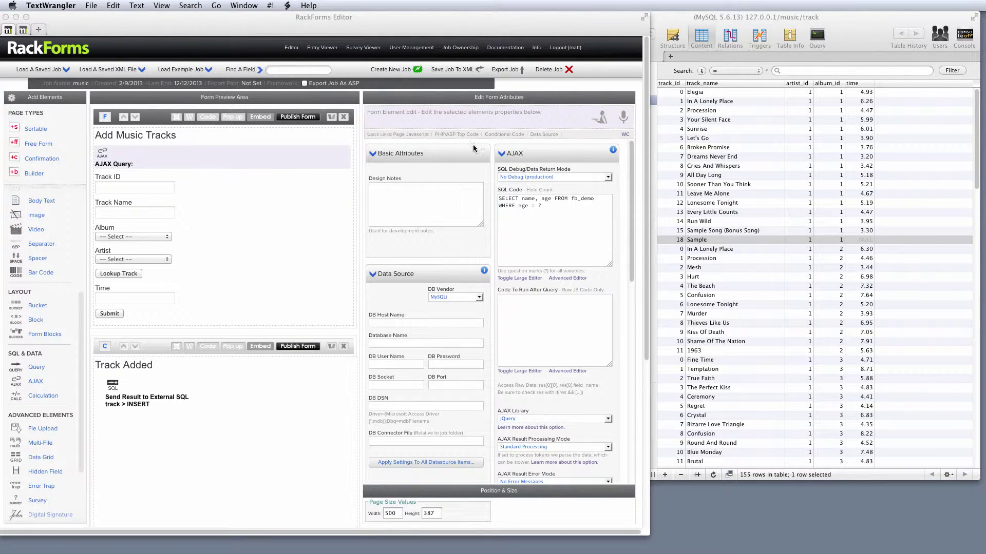
{"action": "key", "text": "super+Tab"}
{"action": "key", "text": "super+a"}
{"action": "type", "text": "SELECT track_id FROM track WHERE album_id = 1 AND artist_id = 1 ORDER BY track_id DESC LIMIT 1"}
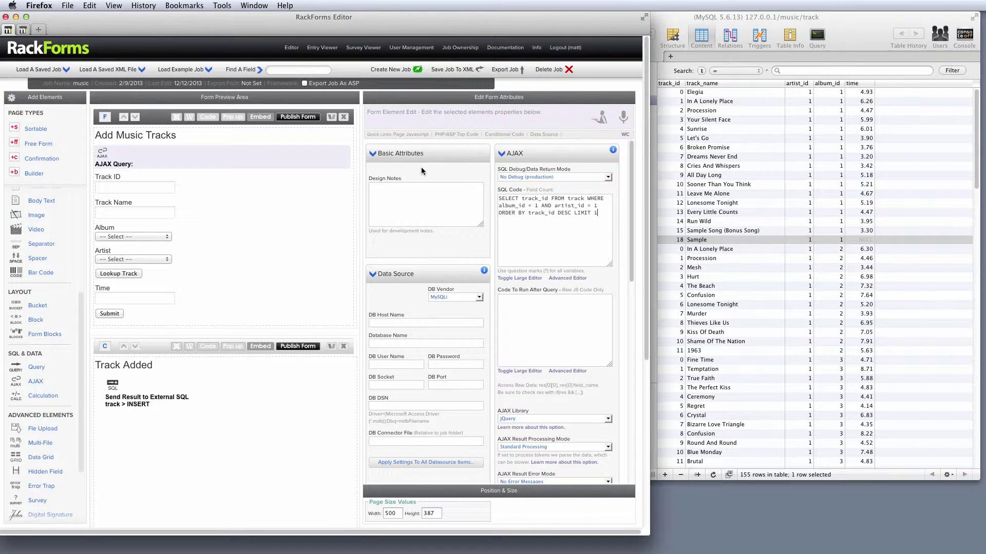
{"action": "left_click_drag", "start_coordinate": [608, 219], "coordinate": [493, 196]}
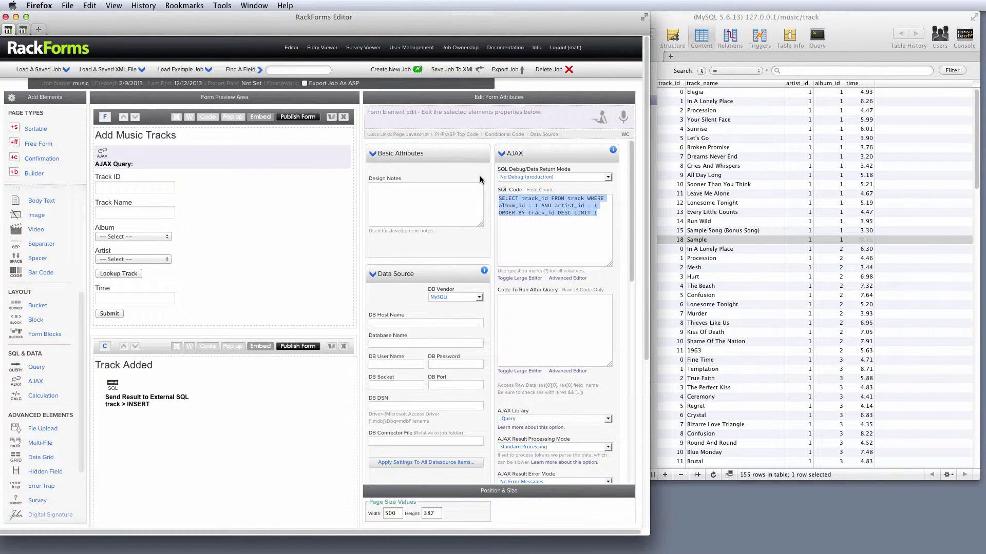
{"action": "left_click", "coordinate": [507, 199]}
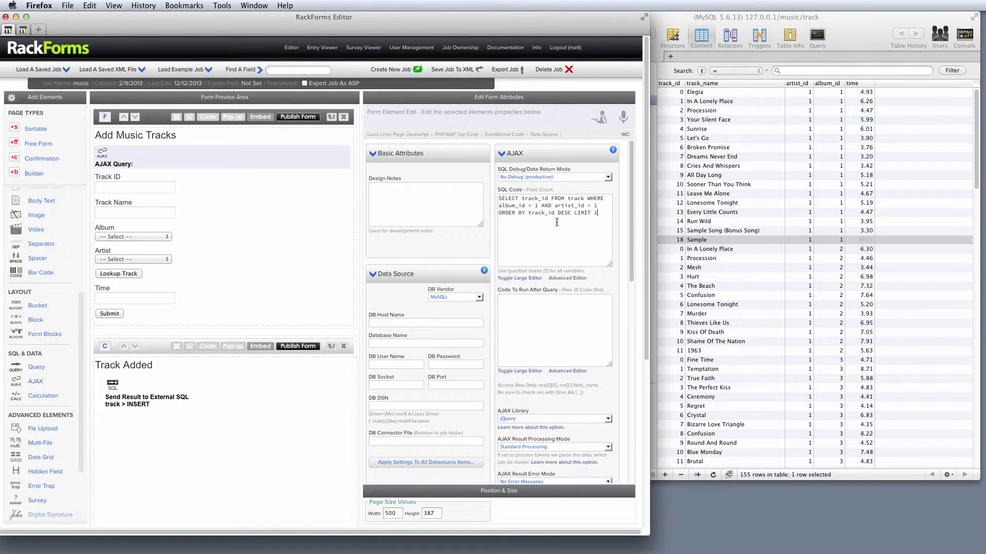
{"action": "left_click_drag", "start_coordinate": [499, 213], "coordinate": [555, 213]}
{"action": "double_click", "coordinate": [563, 213]}
{"action": "left_click_drag", "start_coordinate": [604, 217], "coordinate": [576, 212]}
{"action": "left_click_drag", "start_coordinate": [604, 212], "coordinate": [496, 213]}
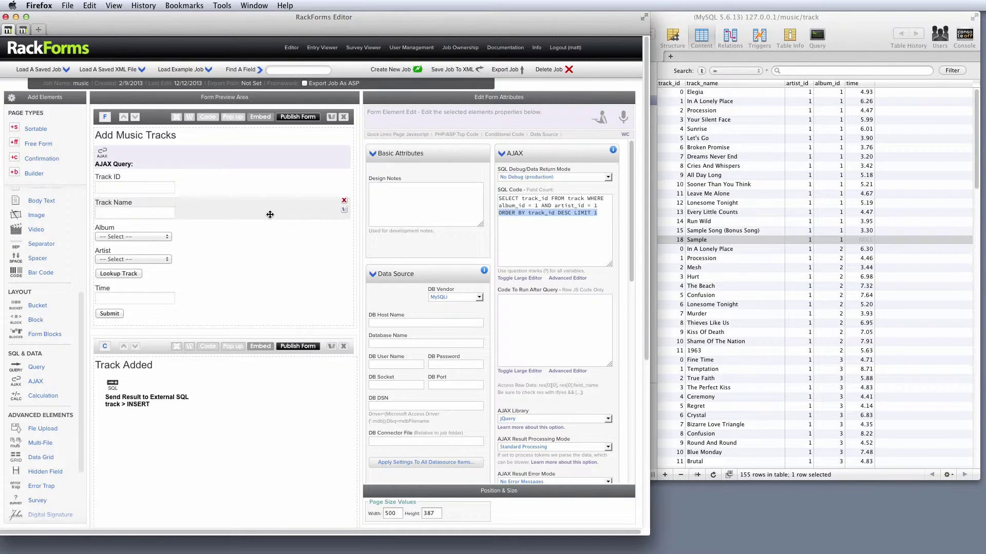
Apply the SQL+ element's connection settings (host 127.0.0.1, database music) to all data sources.
{"action": "left_click", "coordinate": [399, 323]}
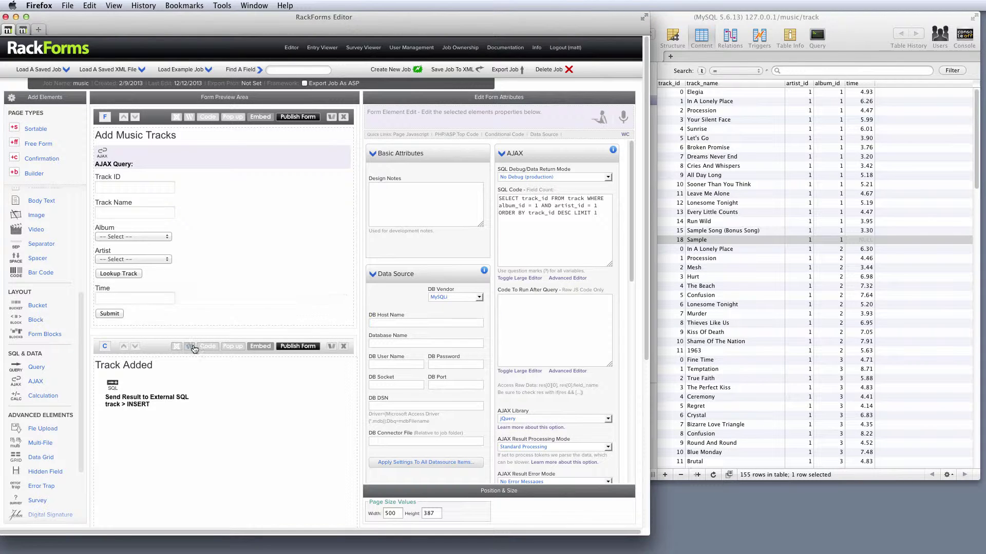
{"action": "type", "text": "sfdf"}
{"action": "left_click", "coordinate": [158, 398]}
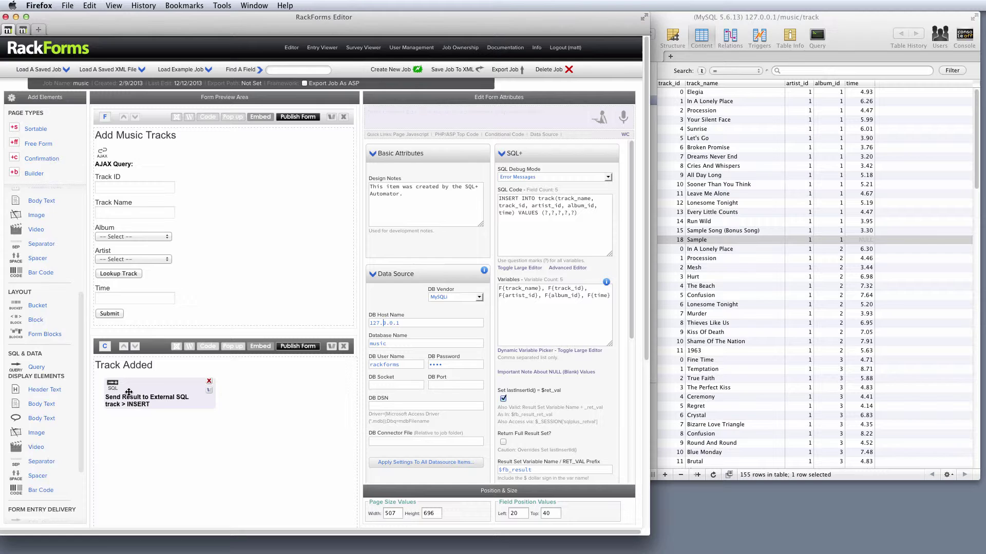
{"action": "left_click_drag", "start_coordinate": [370, 323], "coordinate": [416, 320]}
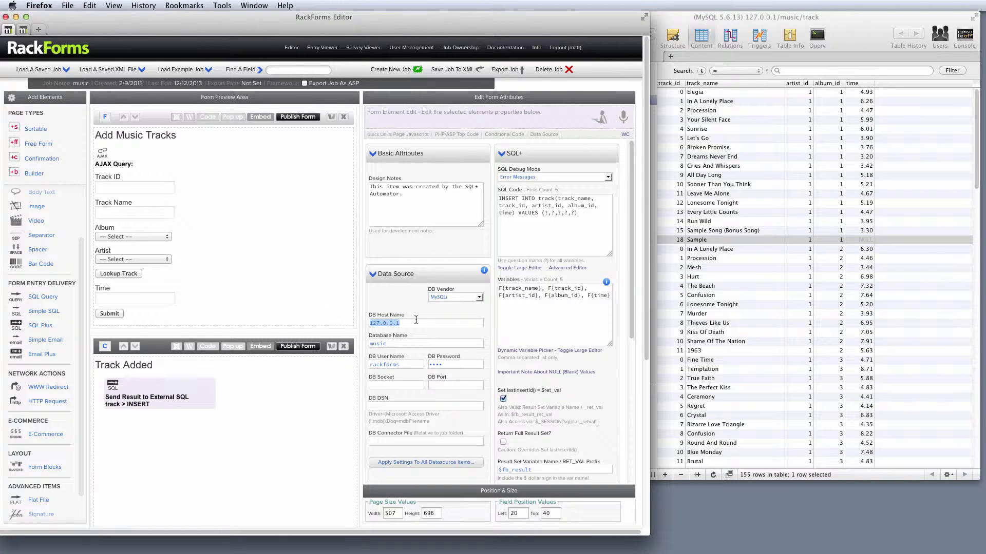
{"action": "left_click", "coordinate": [416, 321]}
{"action": "left_click", "coordinate": [436, 463]}
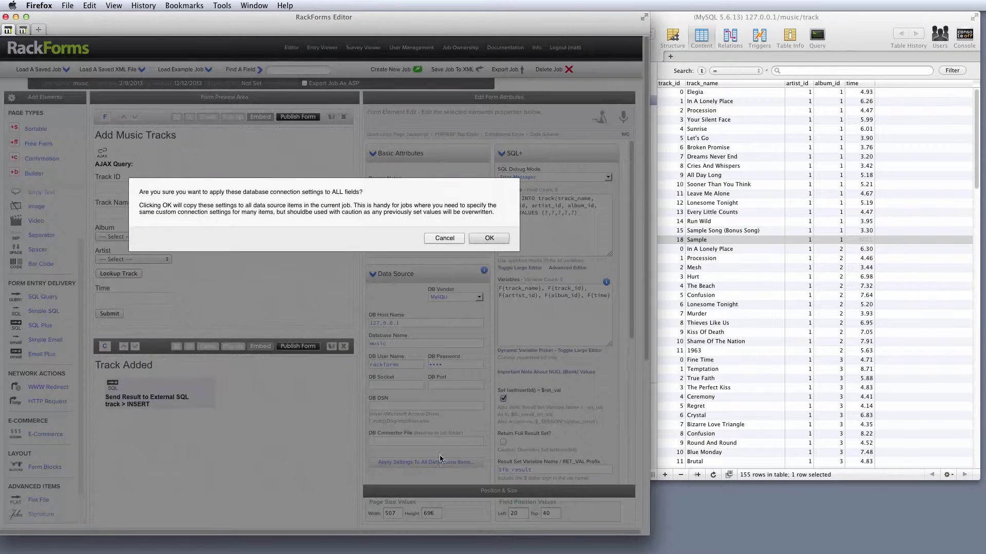
{"action": "left_click", "coordinate": [488, 236]}
{"action": "left_click", "coordinate": [187, 164]}
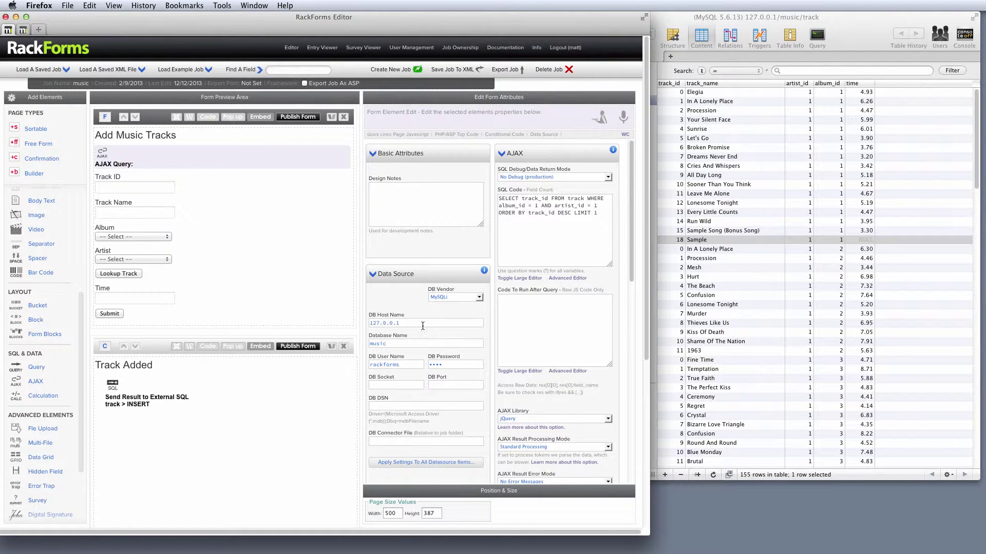
Make the AJAX query watch Track_Lookup on the onclick event.
{"action": "left_click_drag", "start_coordinate": [400, 323], "coordinate": [366, 321]}
{"action": "left_click_drag", "start_coordinate": [630, 188], "coordinate": [634, 363]}
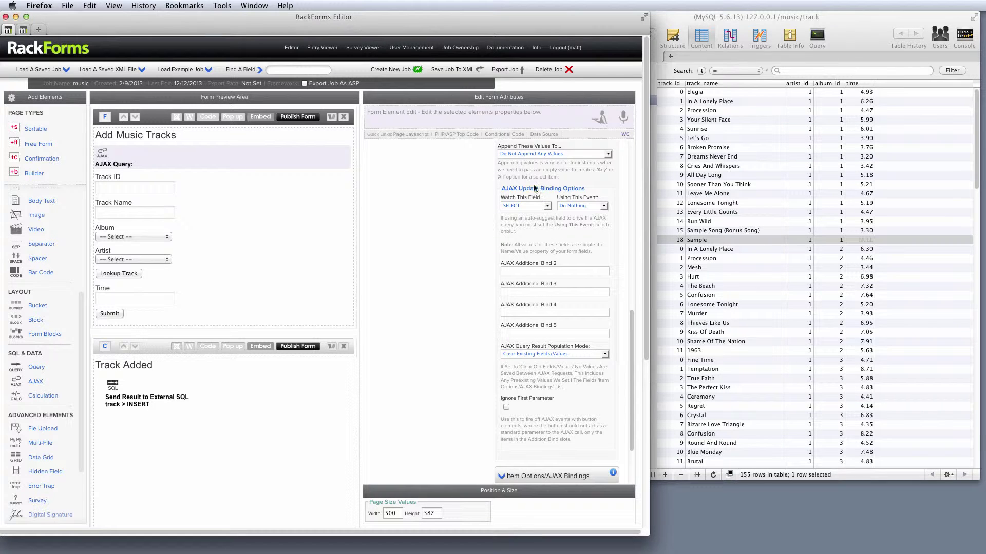
{"action": "scroll", "coordinate": [630, 331], "scroll_direction": "down", "scroll_amount": 1}
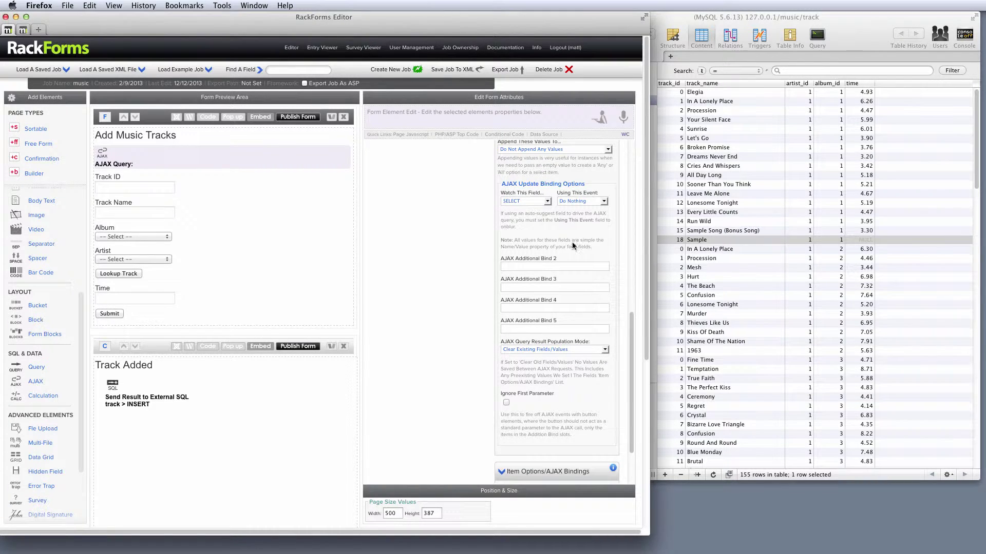
{"action": "left_click", "coordinate": [527, 202]}
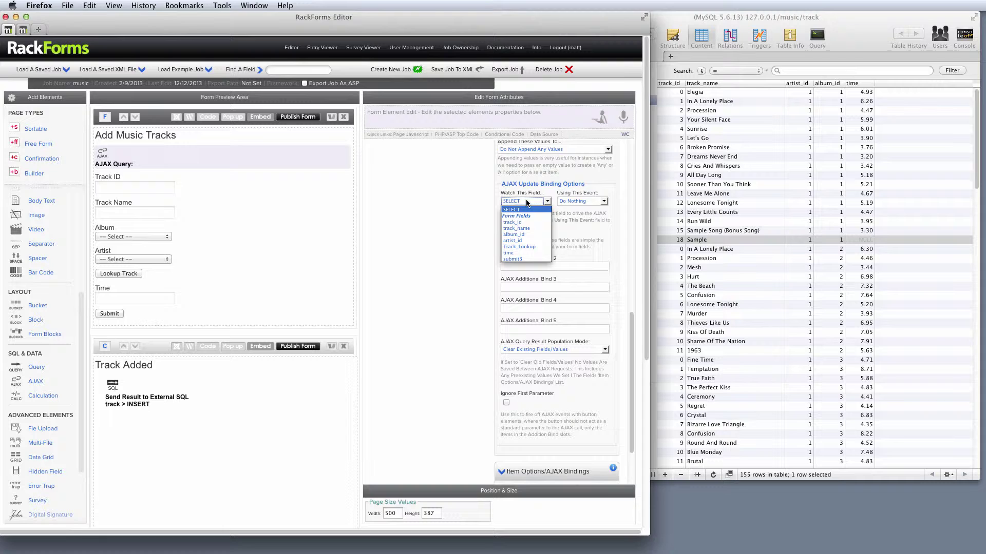
{"action": "left_click", "coordinate": [514, 248]}
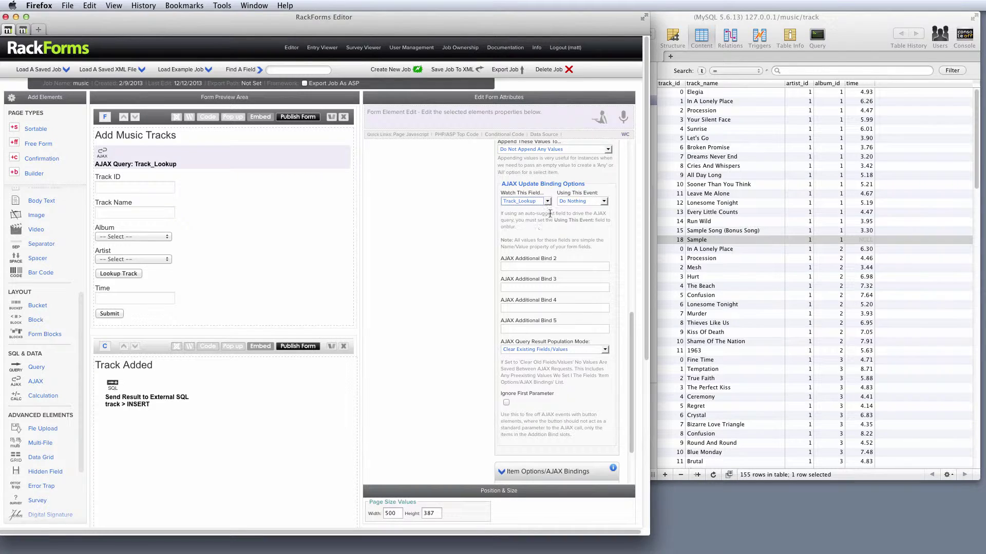
{"action": "left_click", "coordinate": [575, 202]}
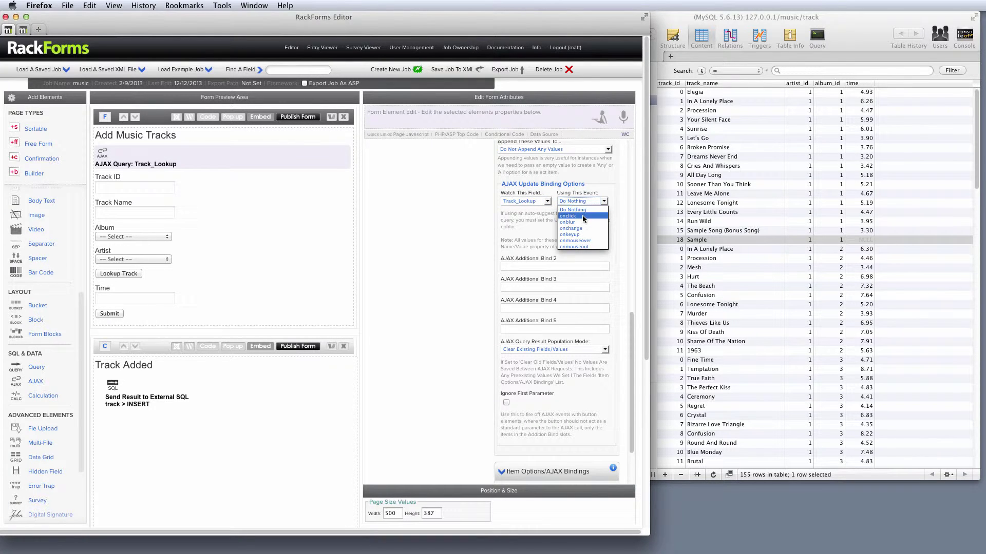
{"action": "left_click", "coordinate": [582, 216]}
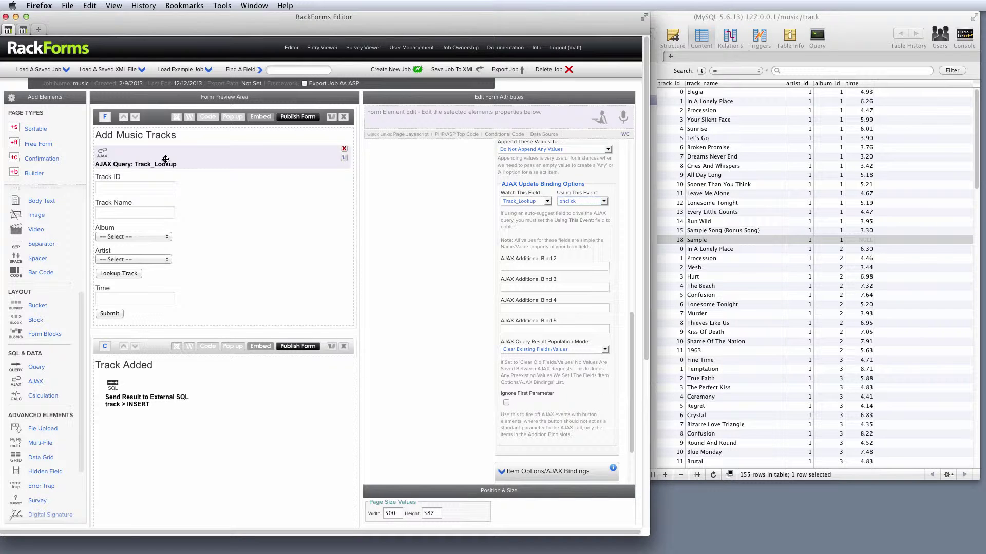
Bind the query's track_id result column to the track_id field.
{"action": "left_click_drag", "start_coordinate": [630, 329], "coordinate": [633, 380]}
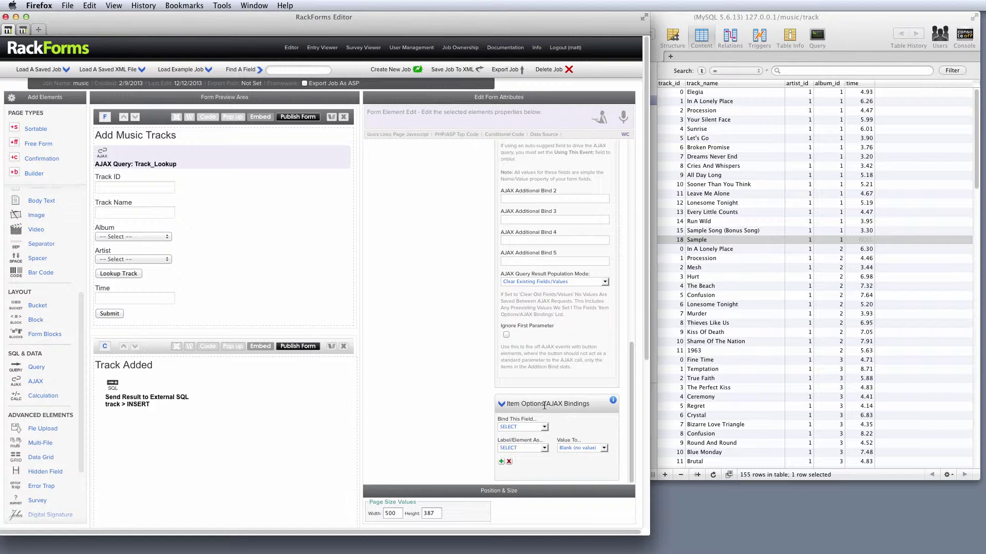
{"action": "left_click", "coordinate": [531, 429]}
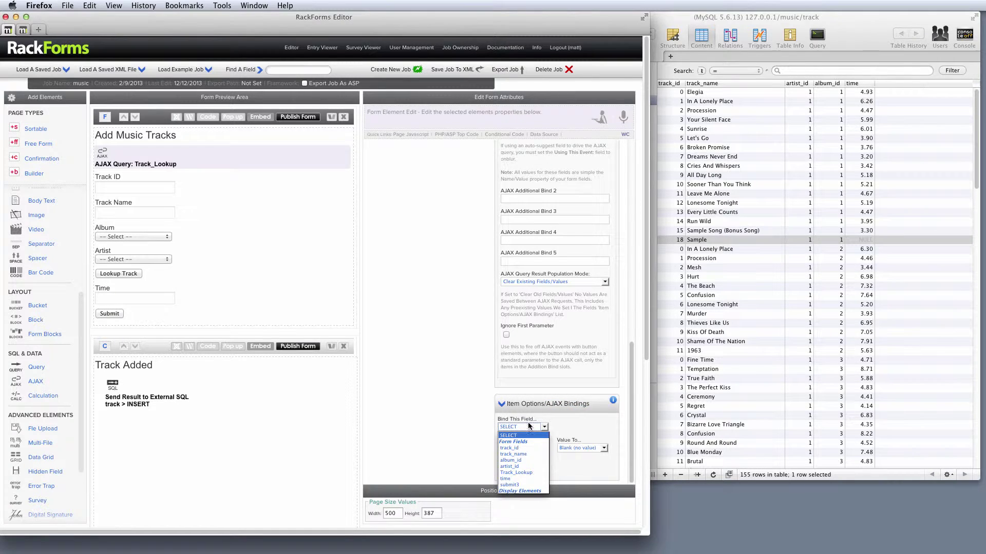
{"action": "left_click", "coordinate": [513, 448]}
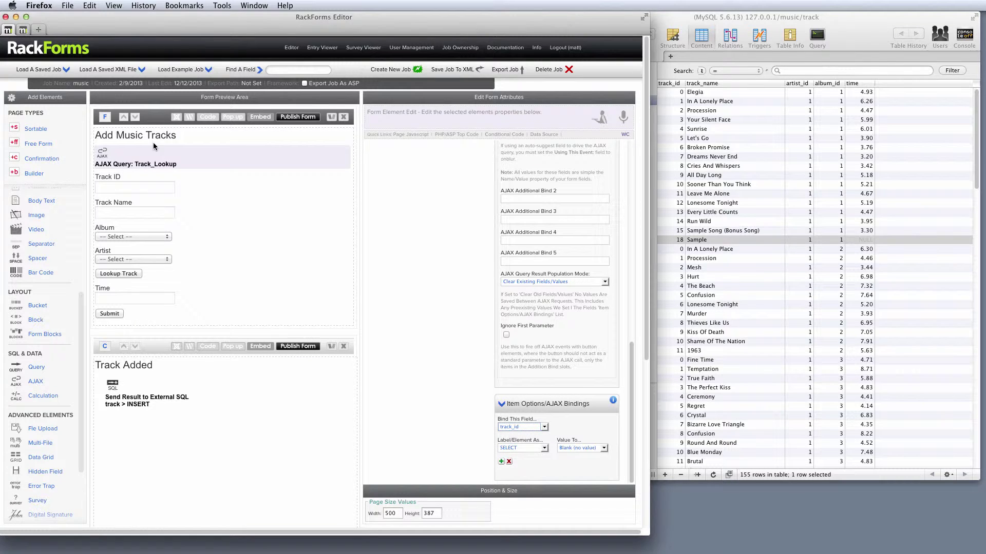
{"action": "left_click", "coordinate": [531, 448]}
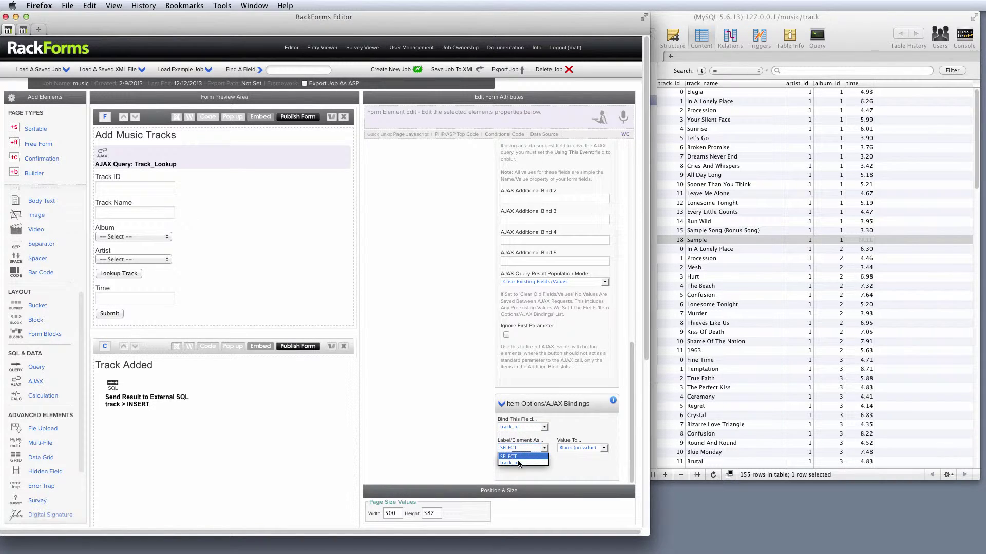
{"action": "left_click", "coordinate": [510, 462]}
{"action": "left_click_drag", "start_coordinate": [633, 406], "coordinate": [621, 434]}
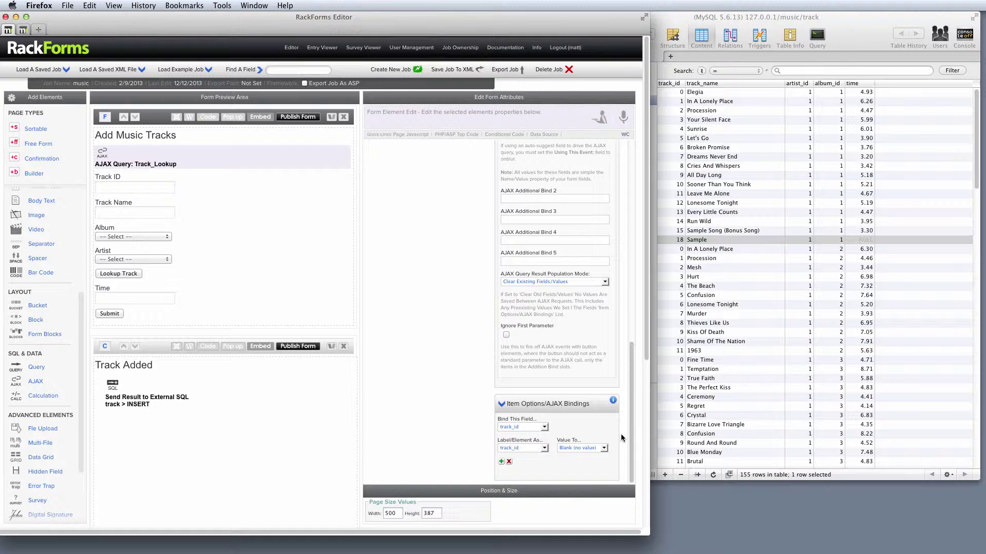
{"action": "left_click", "coordinate": [521, 447]}
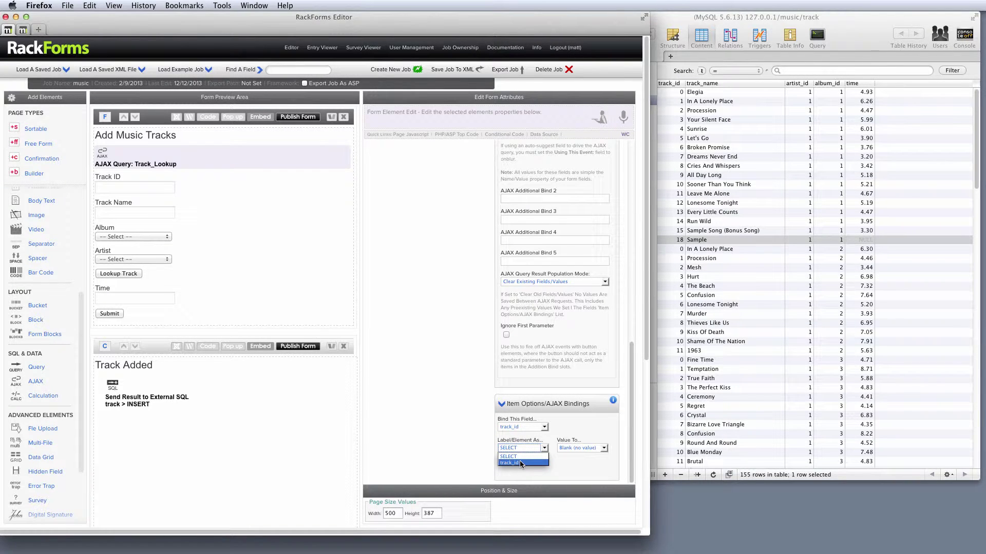
{"action": "left_click", "coordinate": [520, 462]}
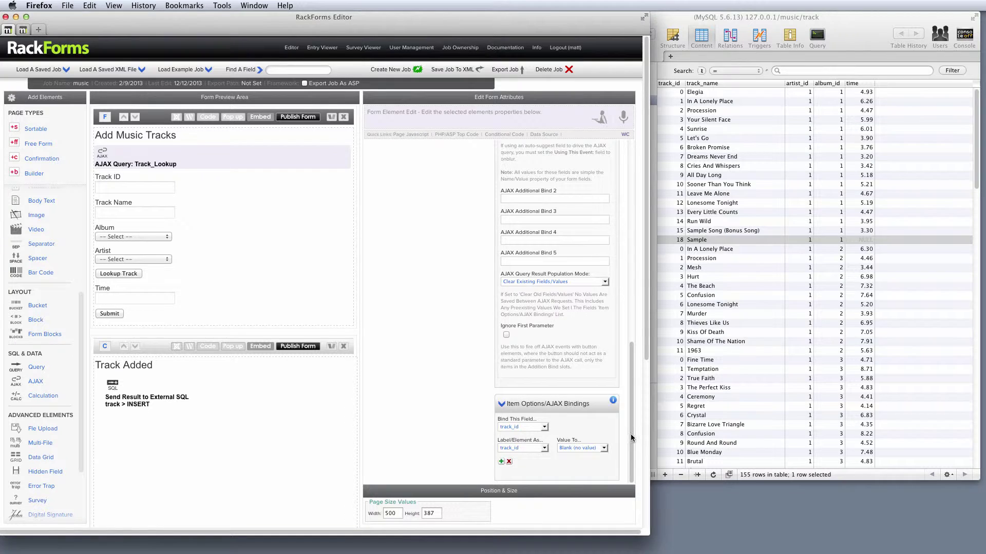
{"action": "left_click_drag", "start_coordinate": [631, 433], "coordinate": [640, 193]}
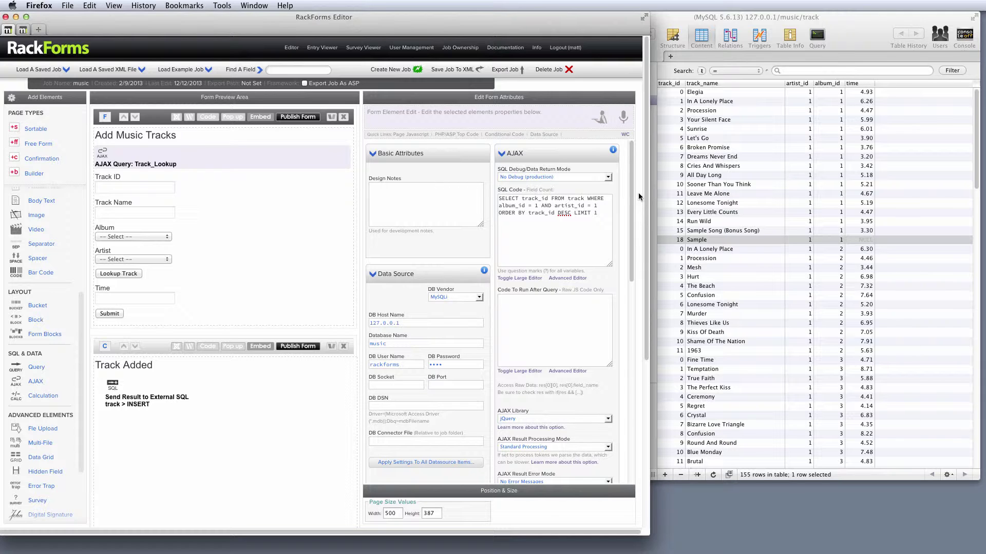
{"action": "left_click", "coordinate": [297, 116]}
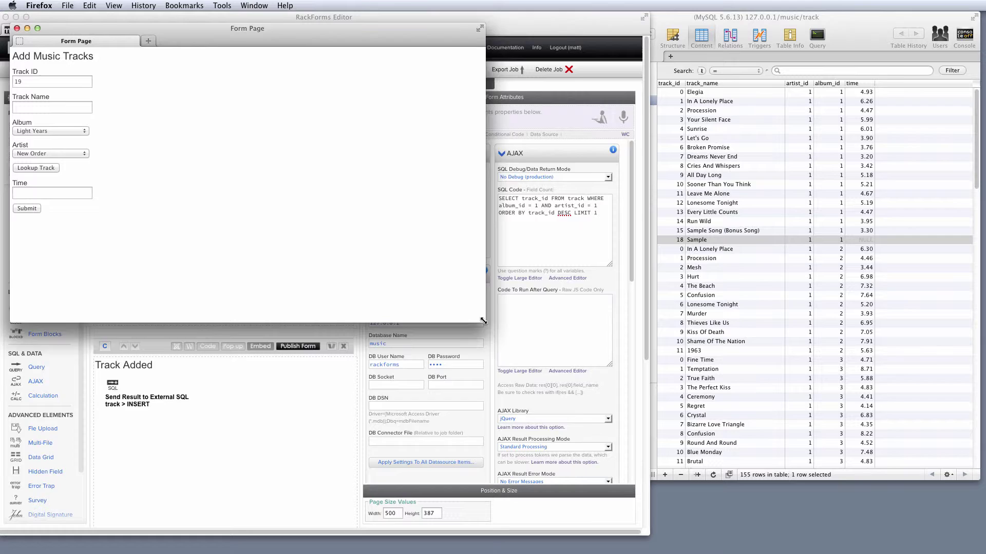
{"action": "left_click_drag", "start_coordinate": [484, 322], "coordinate": [625, 494]}
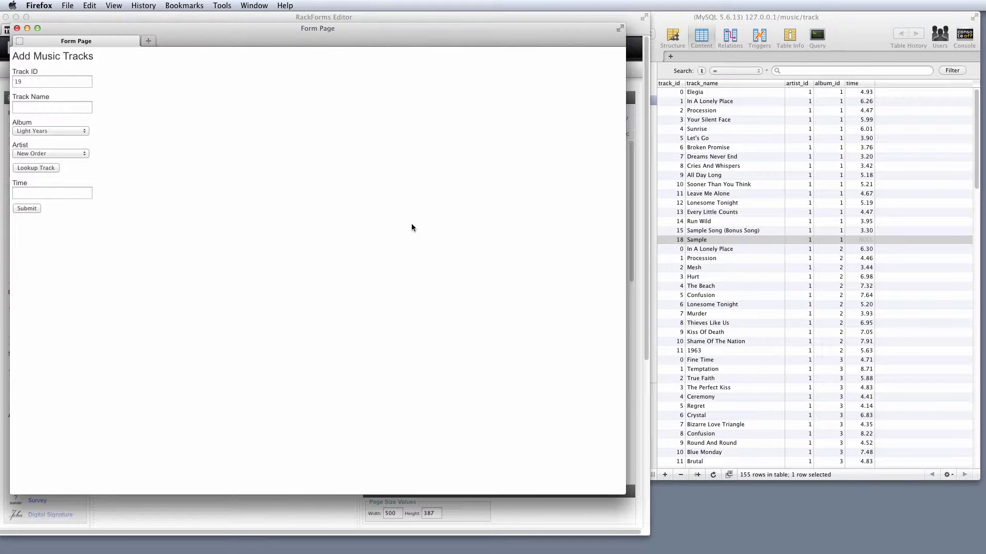
{"action": "key", "text": "F12"}
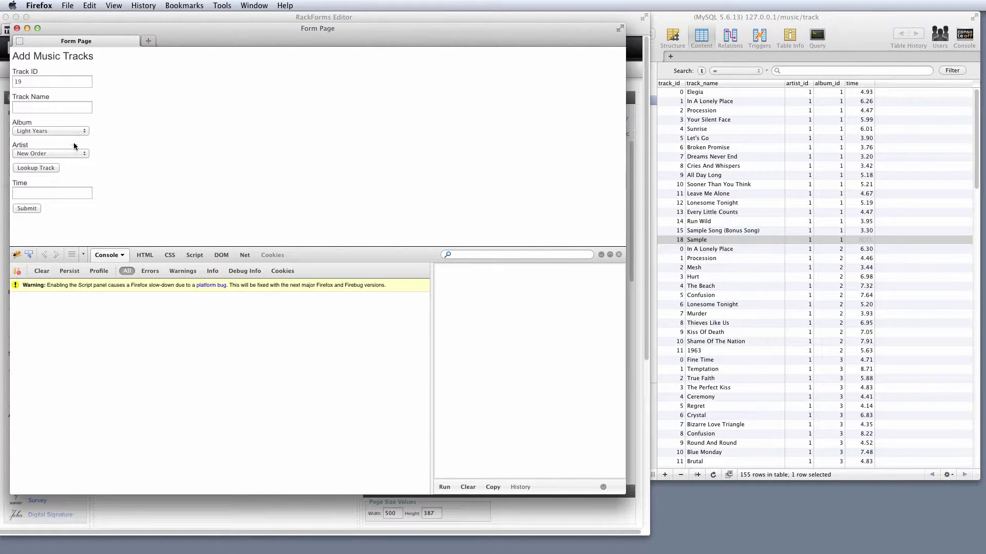
{"action": "left_click", "coordinate": [50, 130]}
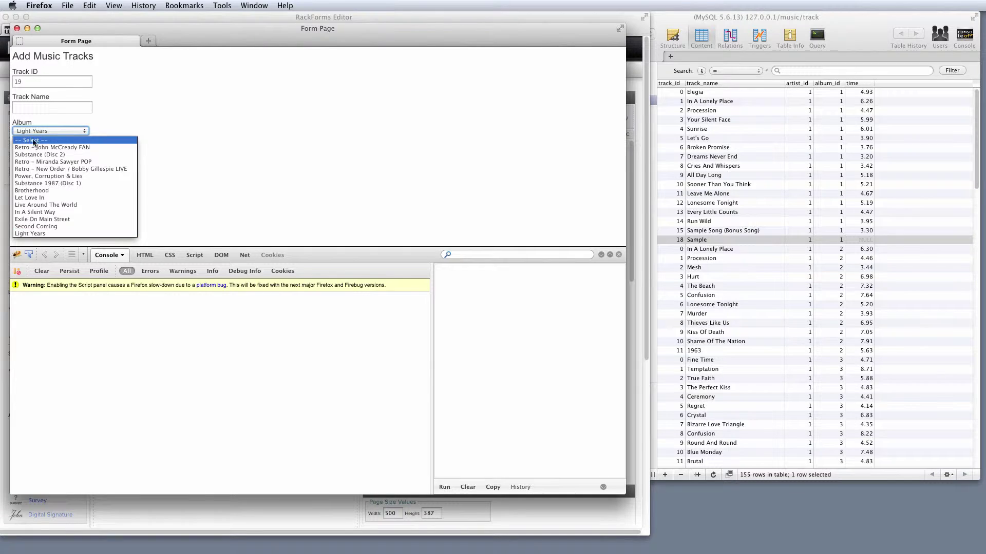
{"action": "left_click", "coordinate": [143, 122]}
{"action": "left_click", "coordinate": [42, 169]}
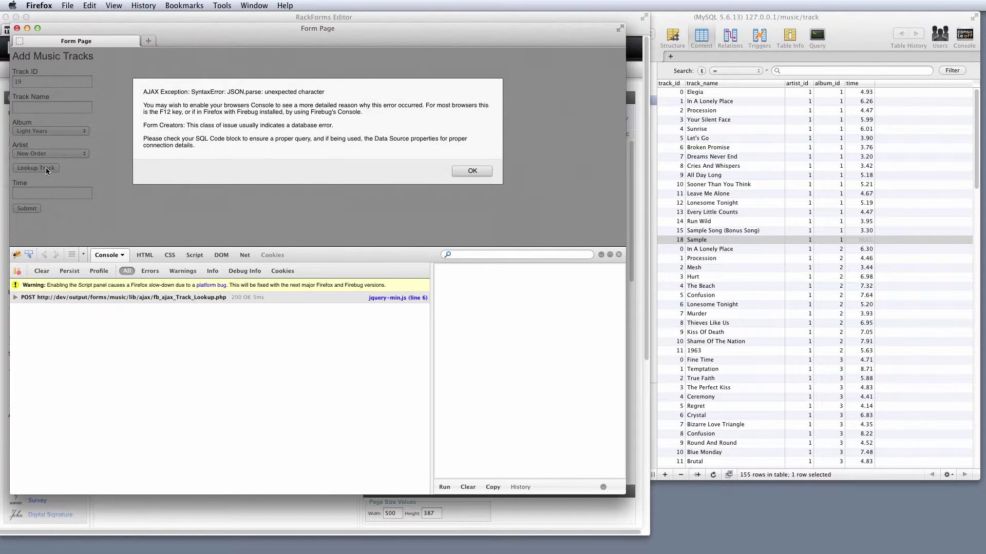
{"action": "left_click_drag", "start_coordinate": [144, 91], "coordinate": [229, 97]}
{"action": "left_click", "coordinate": [472, 171]}
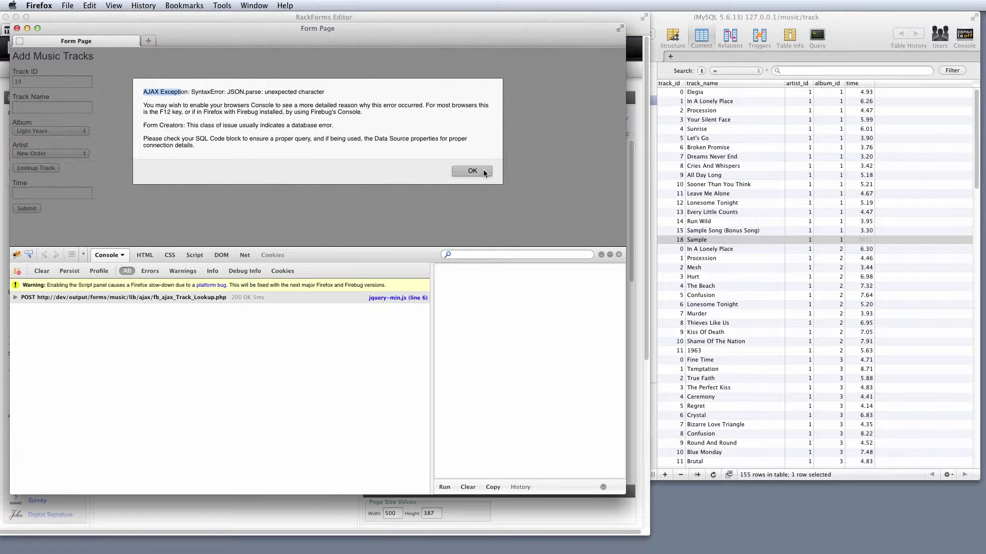
{"action": "left_click", "coordinate": [18, 298]}
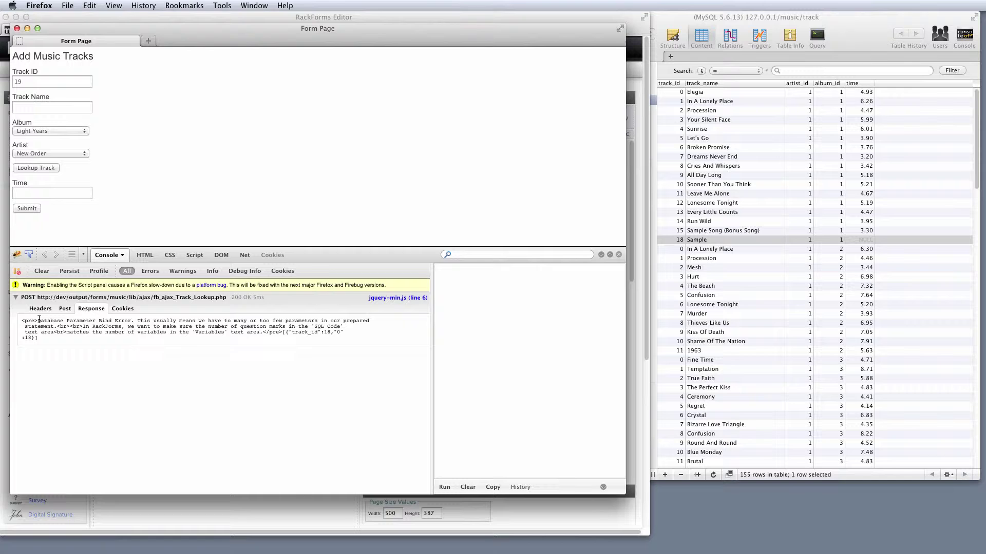
{"action": "left_click_drag", "start_coordinate": [37, 320], "coordinate": [135, 321]}
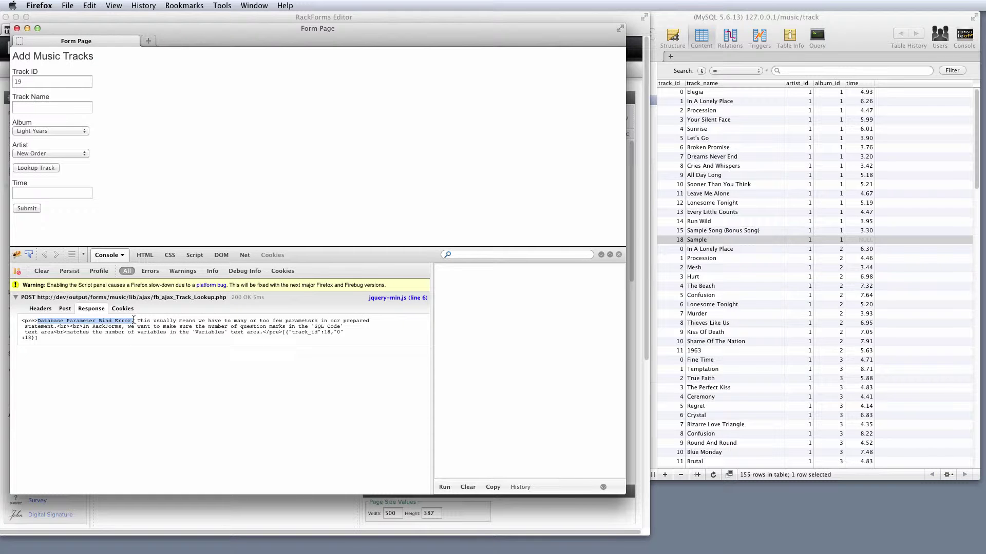
Load the ajax-basic-request example job and open an enlarged live preview.
{"action": "left_click", "coordinate": [17, 28]}
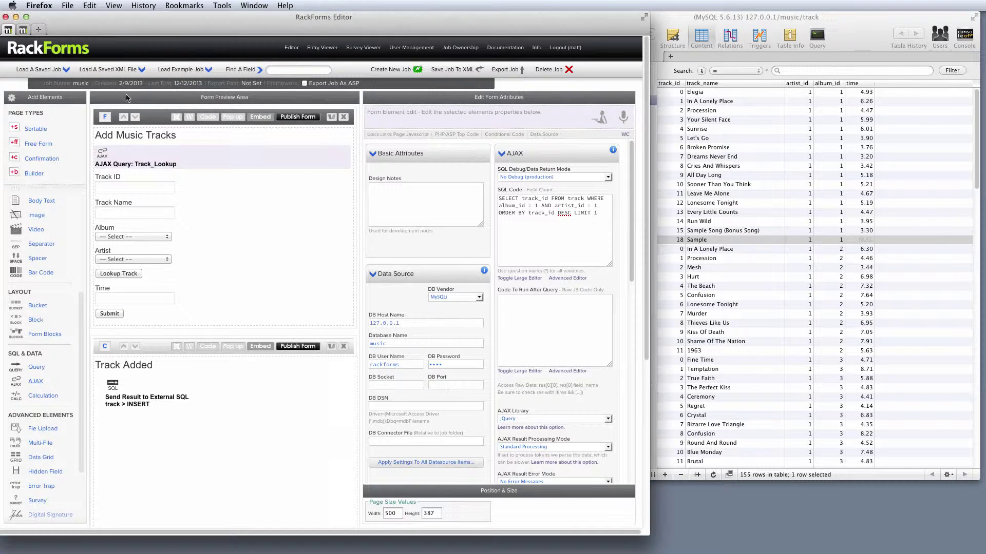
{"action": "left_click", "coordinate": [151, 119]}
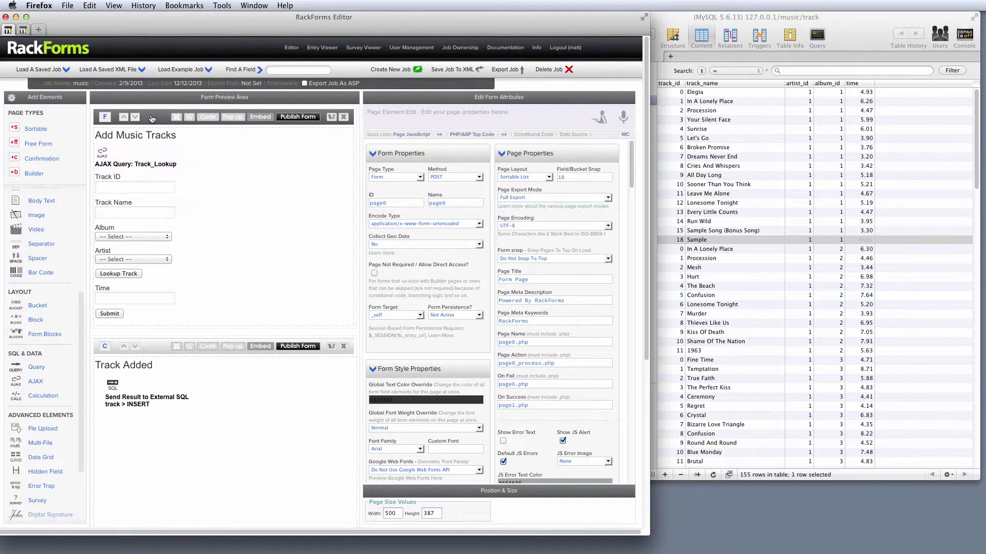
{"action": "left_click", "coordinate": [180, 69]}
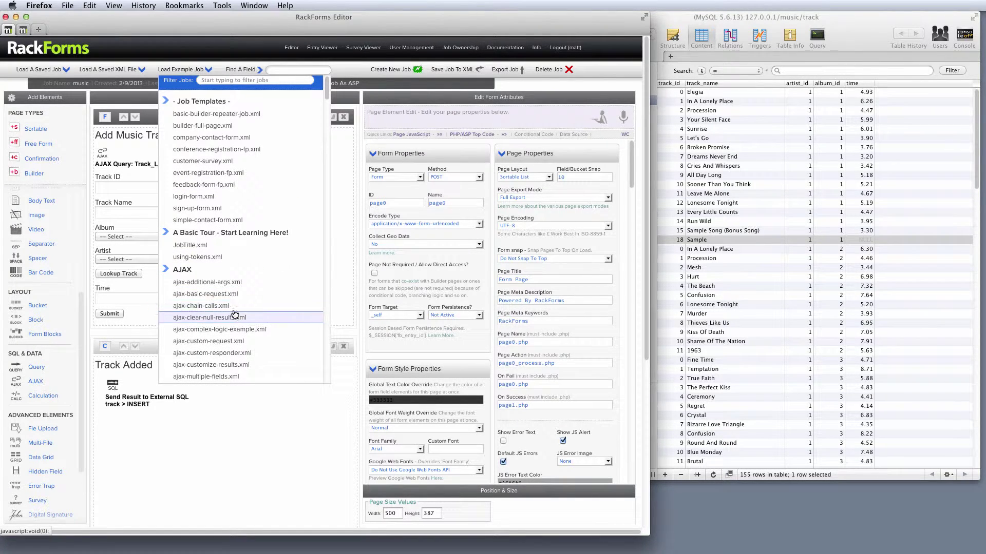
{"action": "left_click", "coordinate": [234, 294]}
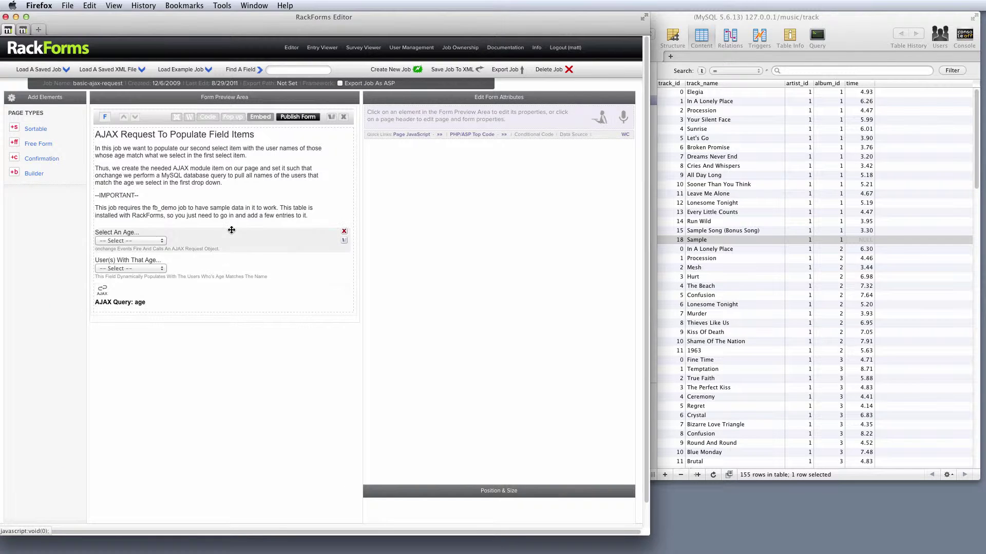
{"action": "left_click", "coordinate": [292, 118]}
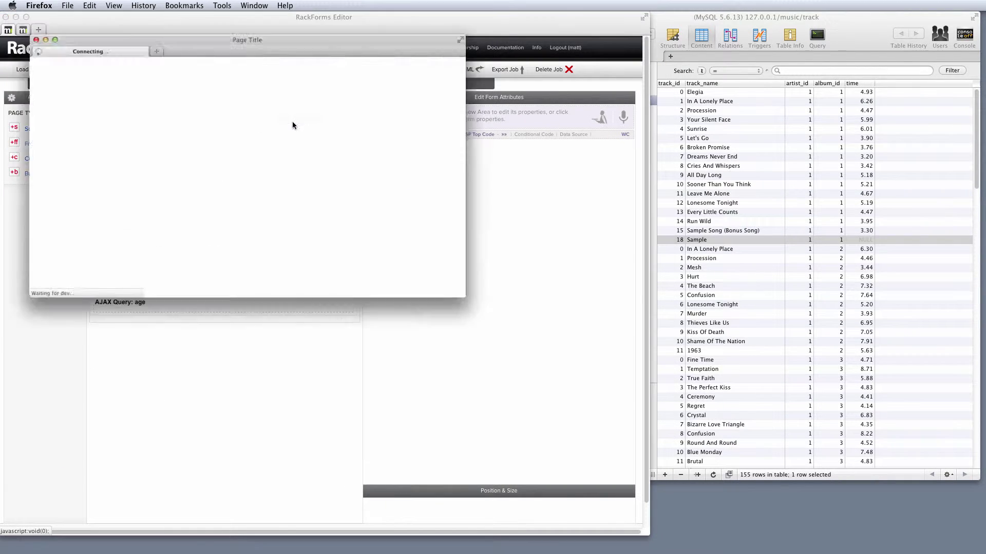
{"action": "left_click_drag", "start_coordinate": [485, 310], "coordinate": [609, 481]}
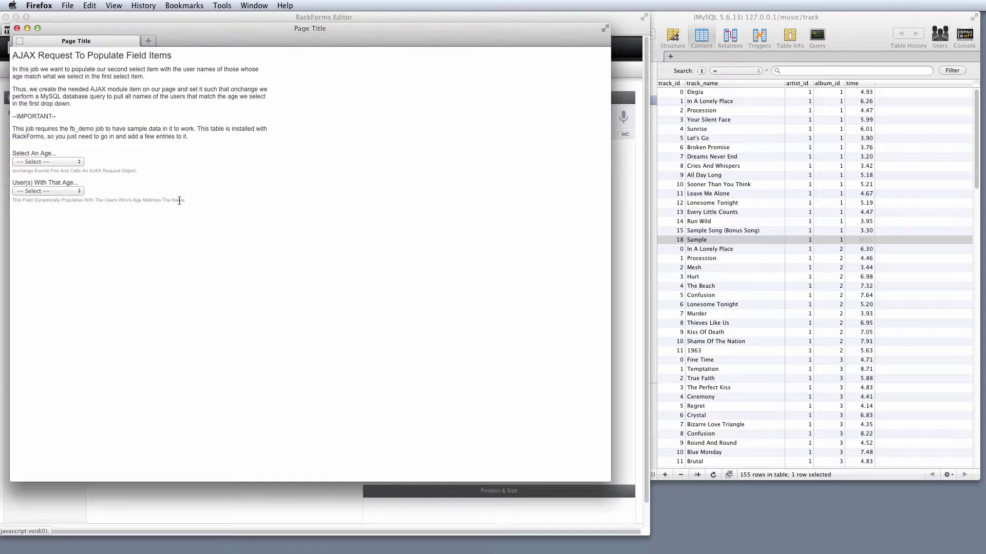
Pick ages 22 and then 34 in the preview and check the refreshed users list.
{"action": "left_click", "coordinate": [58, 163]}
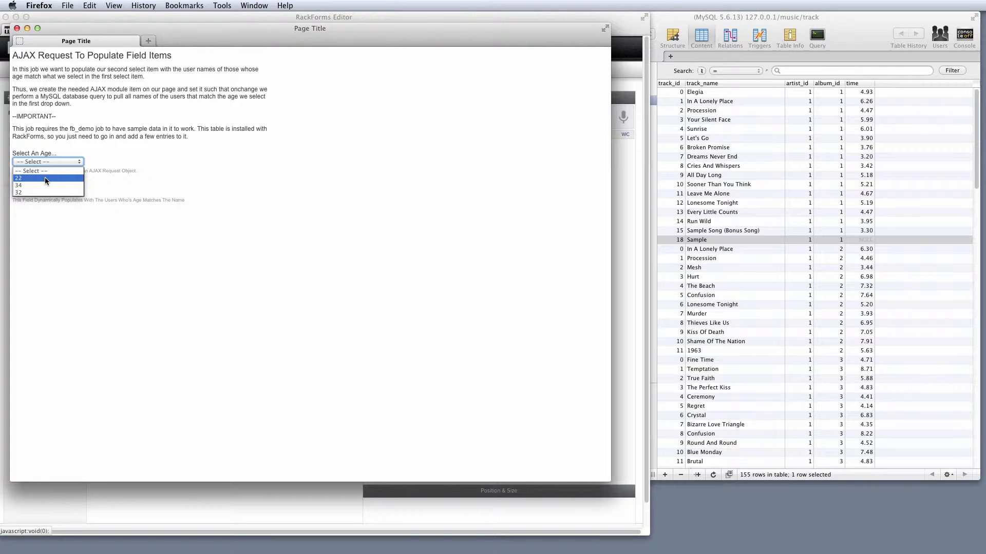
{"action": "left_click", "coordinate": [44, 178]}
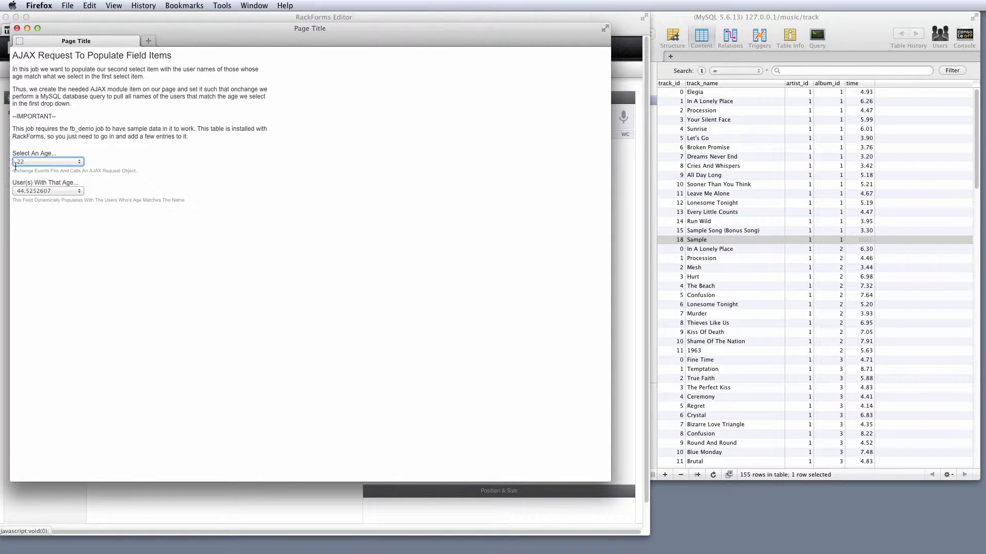
{"action": "left_click", "coordinate": [40, 163]}
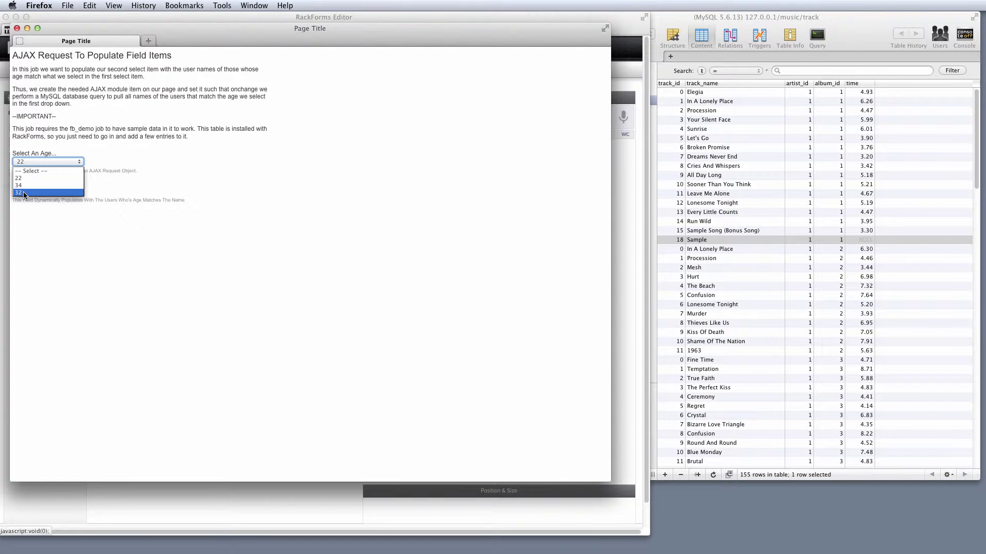
{"action": "left_click", "coordinate": [29, 178]}
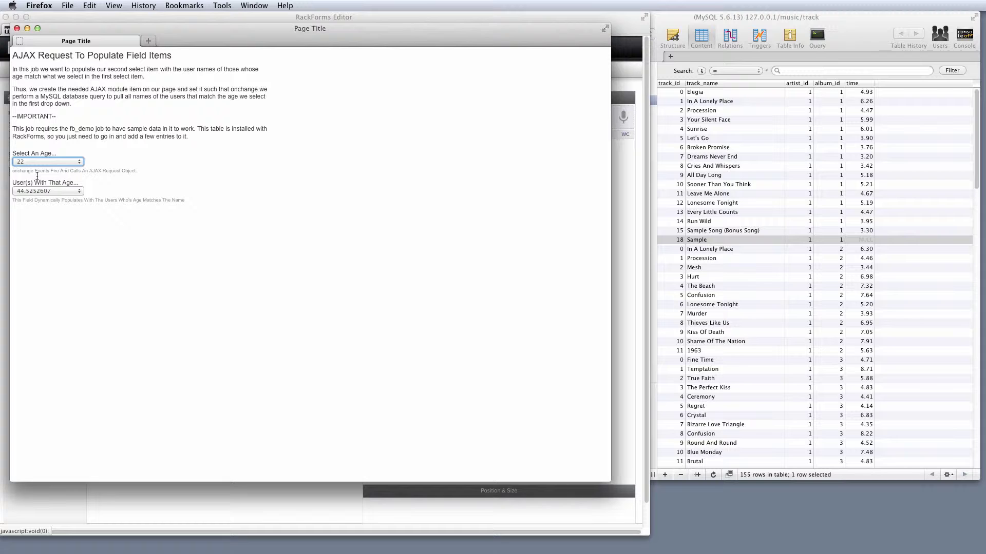
{"action": "left_click", "coordinate": [41, 162]}
{"action": "left_click", "coordinate": [40, 188]}
{"action": "left_click", "coordinate": [59, 191]}
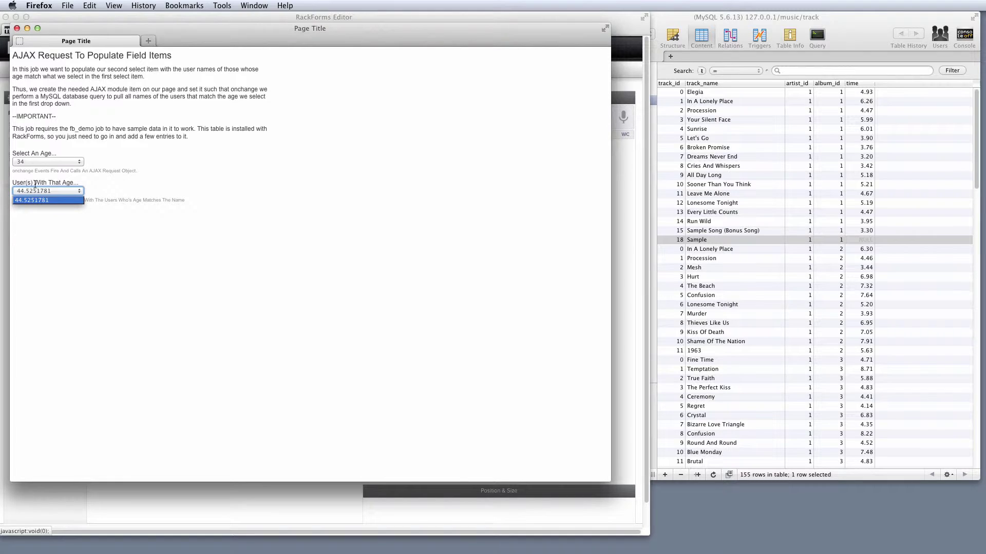
{"action": "left_click", "coordinate": [59, 183]}
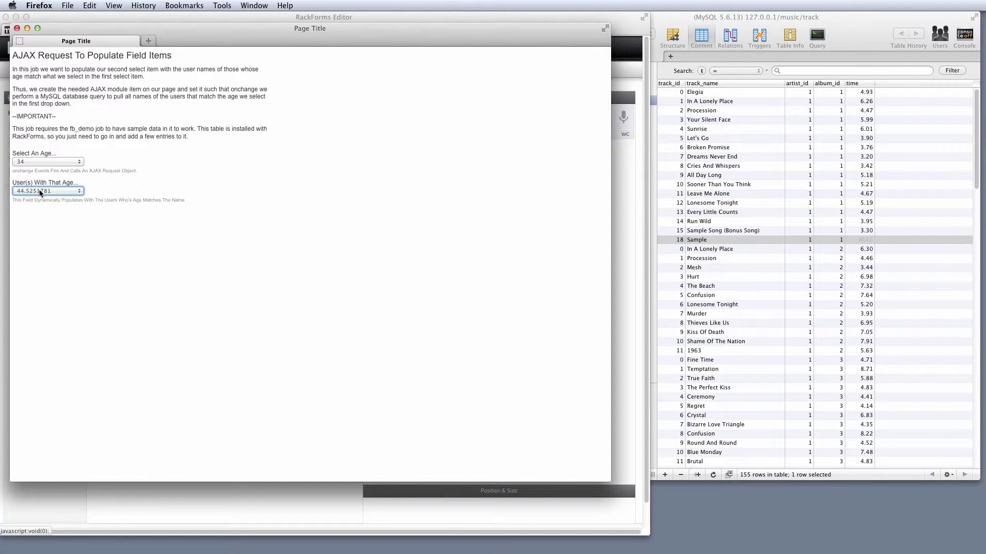
{"action": "left_click", "coordinate": [45, 191]}
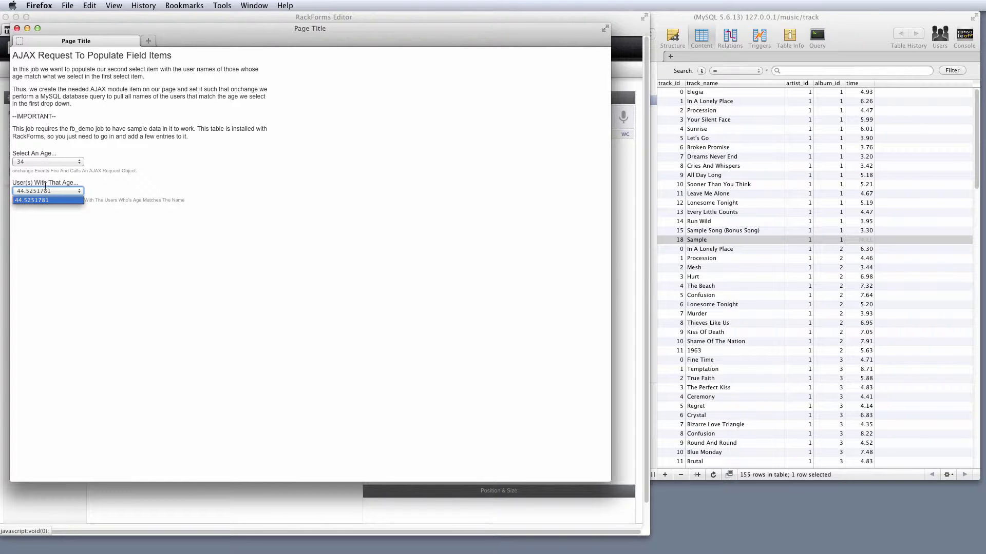
{"action": "left_click", "coordinate": [67, 179]}
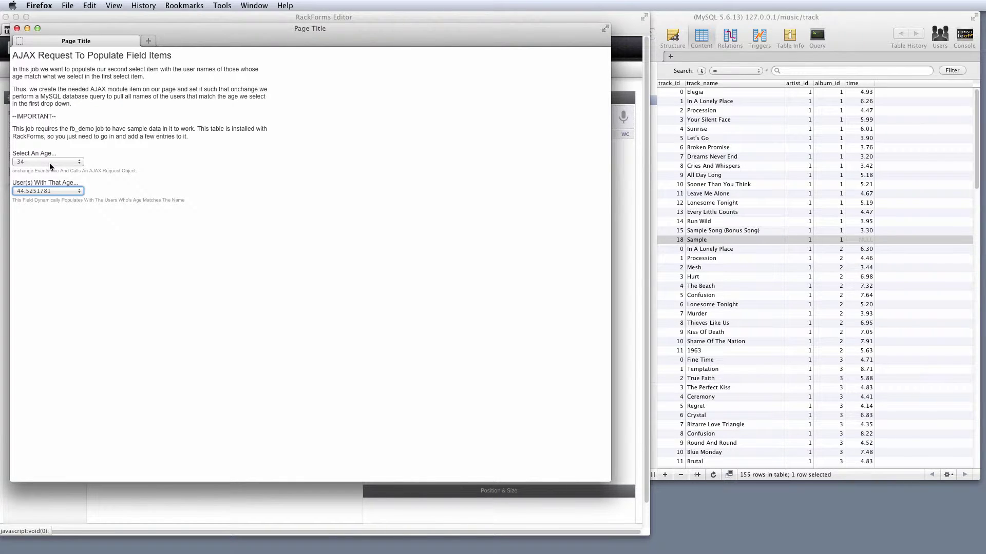
Reload the music job and select the Track_Lookup AJAX query to show its SQL.
{"action": "left_click", "coordinate": [17, 28]}
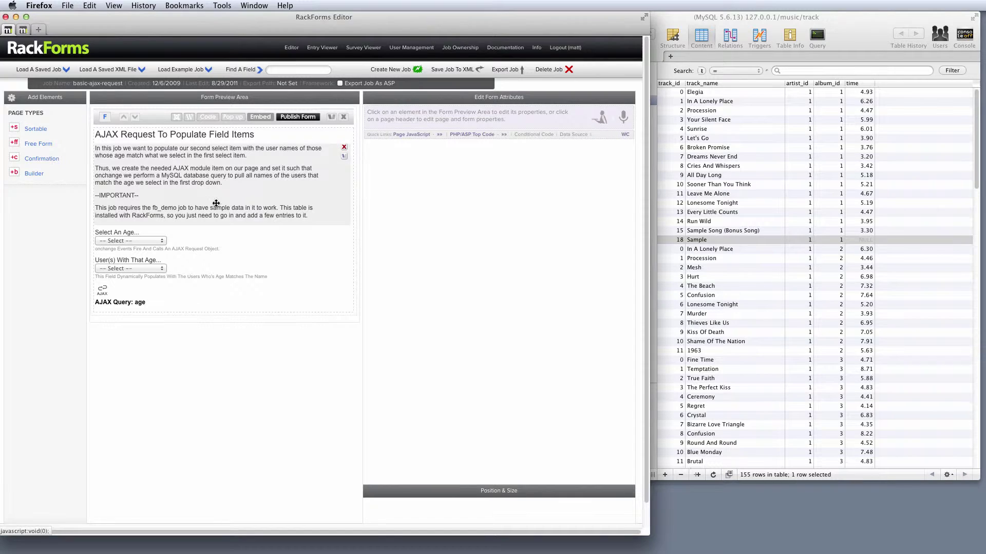
{"action": "left_click", "coordinate": [60, 71]}
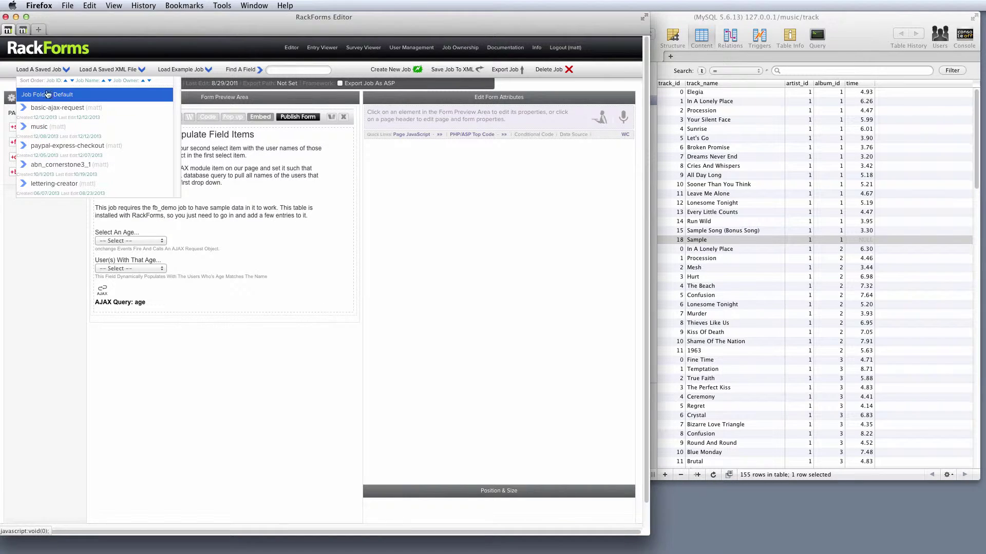
{"action": "left_click", "coordinate": [58, 128]}
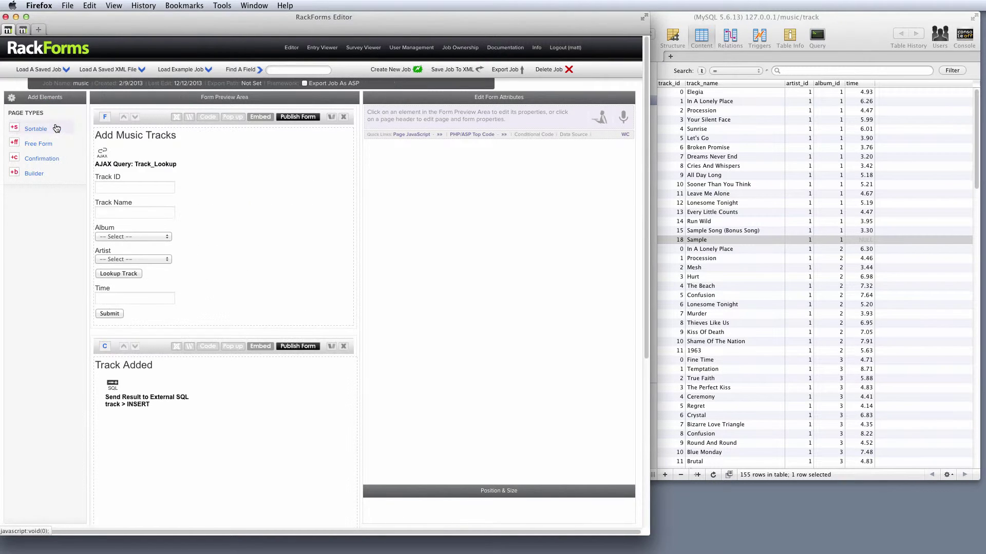
{"action": "left_click", "coordinate": [163, 271]}
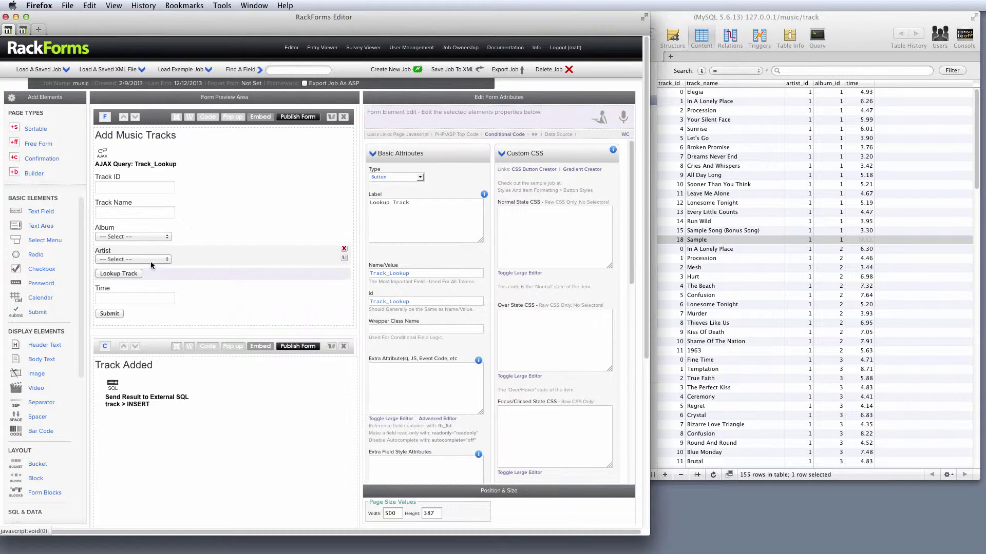
{"action": "left_click", "coordinate": [186, 159]}
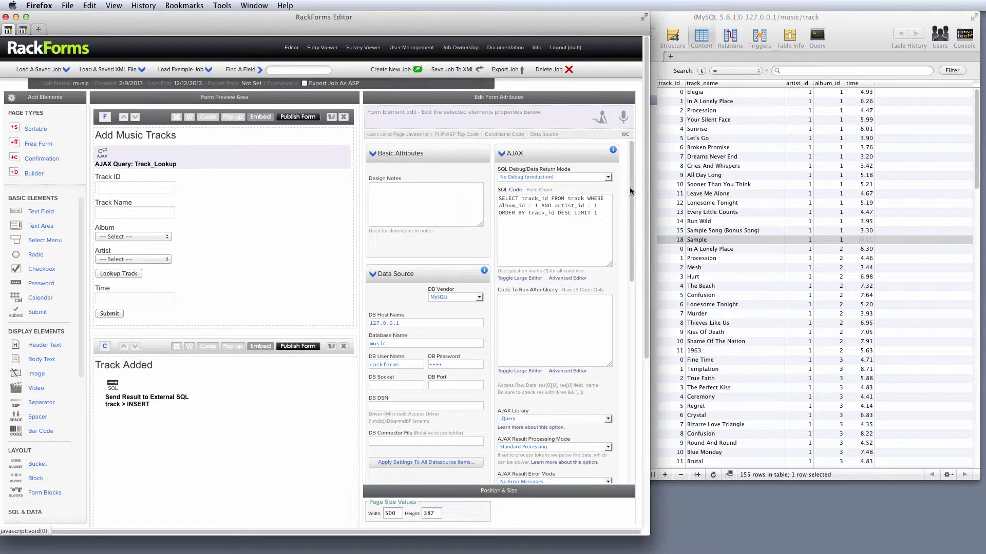
Tick Ignore First Parameter in the AJAX query's Update Binding Options.
{"action": "left_click_drag", "start_coordinate": [630, 187], "coordinate": [630, 386]}
{"action": "left_click_drag", "start_coordinate": [503, 334], "coordinate": [556, 338]}
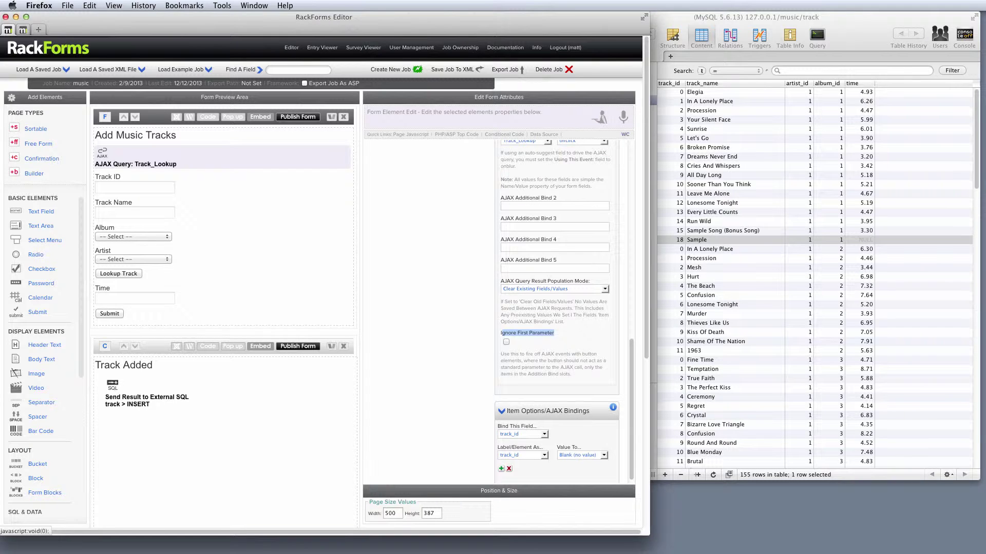
{"action": "left_click", "coordinate": [506, 342]}
{"action": "left_click_drag", "start_coordinate": [555, 333], "coordinate": [500, 331]}
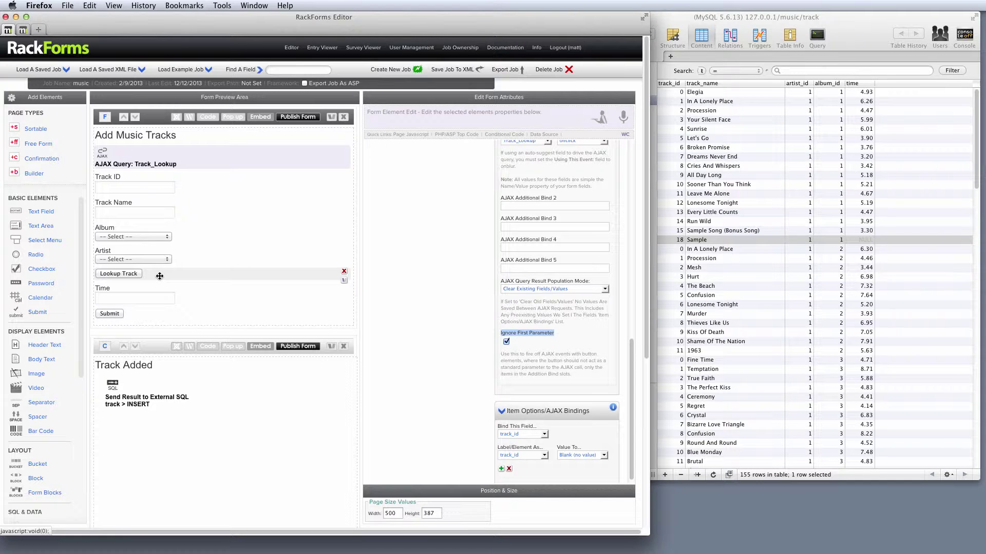
{"action": "left_click", "coordinate": [581, 337]}
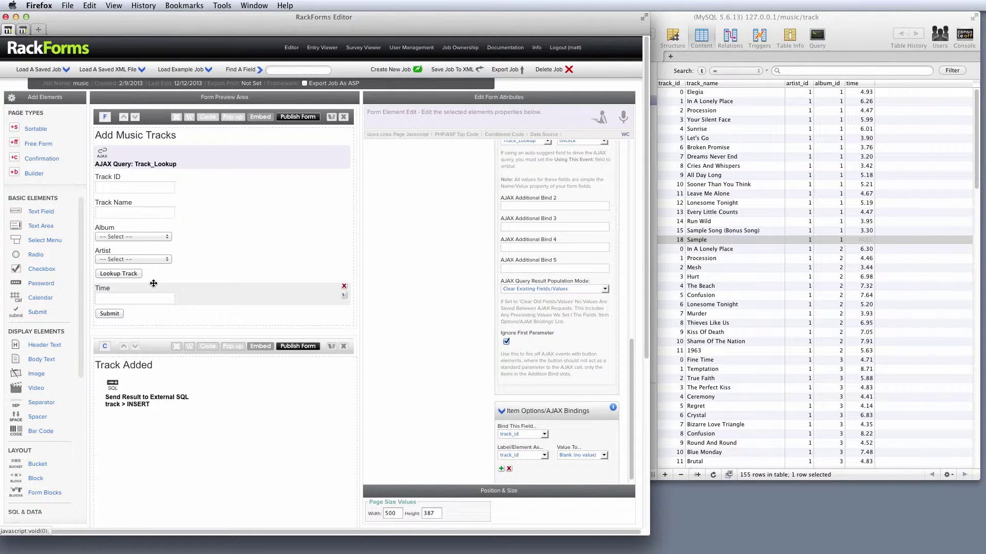
Check the query's album_id against the Album field and Lookup Track button names.
{"action": "left_click_drag", "start_coordinate": [631, 399], "coordinate": [628, 336]}
{"action": "scroll", "coordinate": [627, 336], "scroll_direction": "up", "scroll_amount": 10}
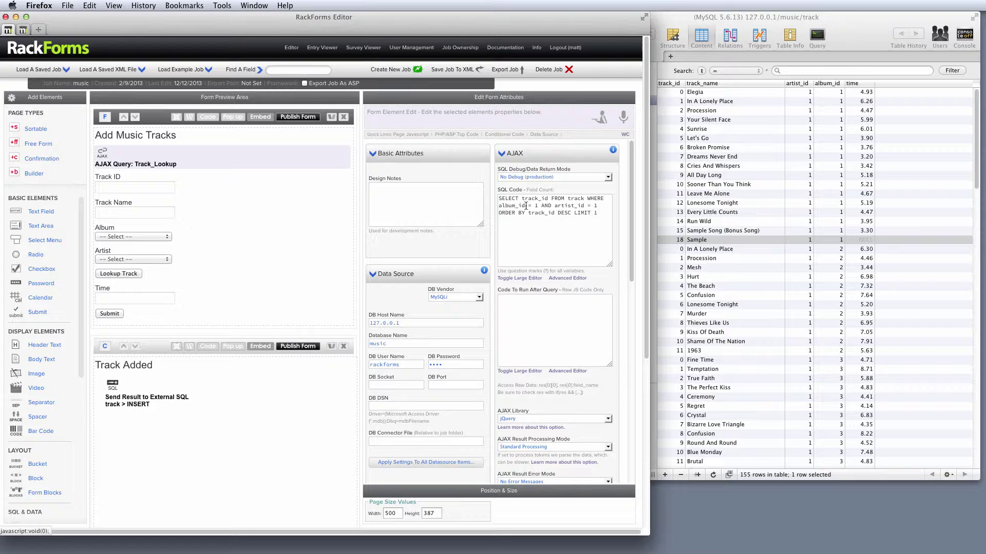
{"action": "left_click_drag", "start_coordinate": [526, 206], "coordinate": [498, 205]}
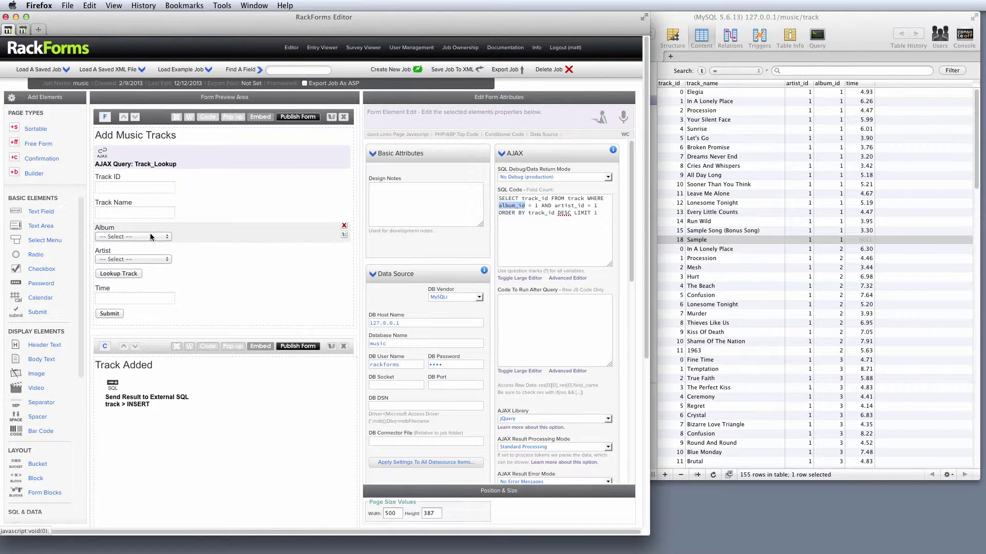
{"action": "mouse_move", "coordinate": [170, 261]}
{"action": "left_click", "coordinate": [186, 233]}
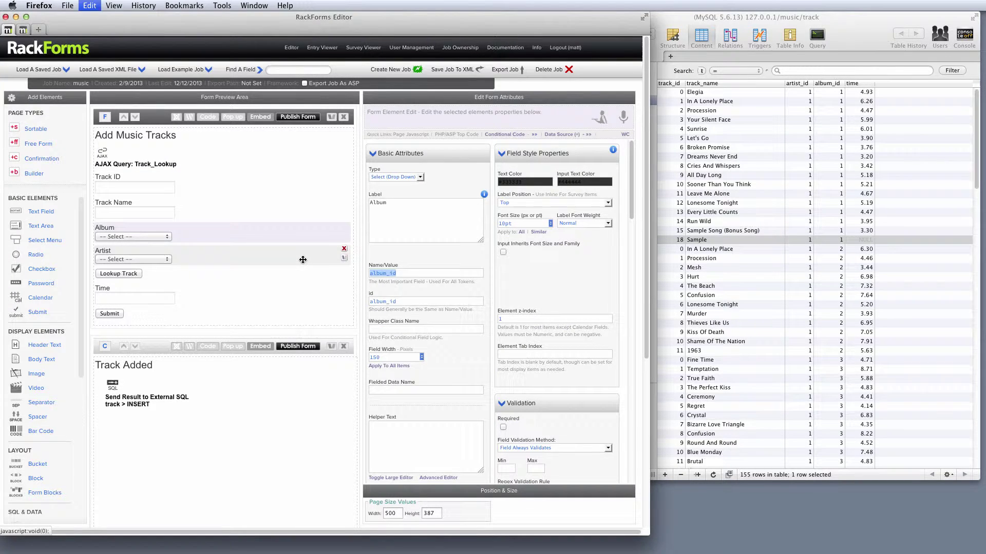
{"action": "left_click", "coordinate": [173, 271]}
{"action": "left_click", "coordinate": [172, 160]}
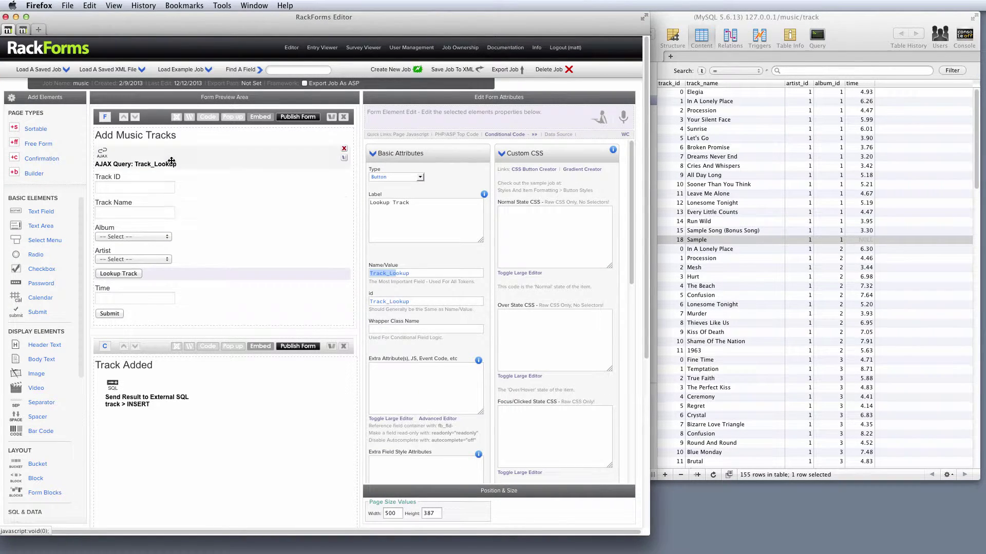
Enter album_id as AJAX Additional Bind 2 and artist_id as Bind 3.
{"action": "scroll", "coordinate": [626, 328], "scroll_direction": "down", "scroll_amount": 5}
{"action": "scroll", "coordinate": [626, 325], "scroll_direction": "down", "scroll_amount": 3}
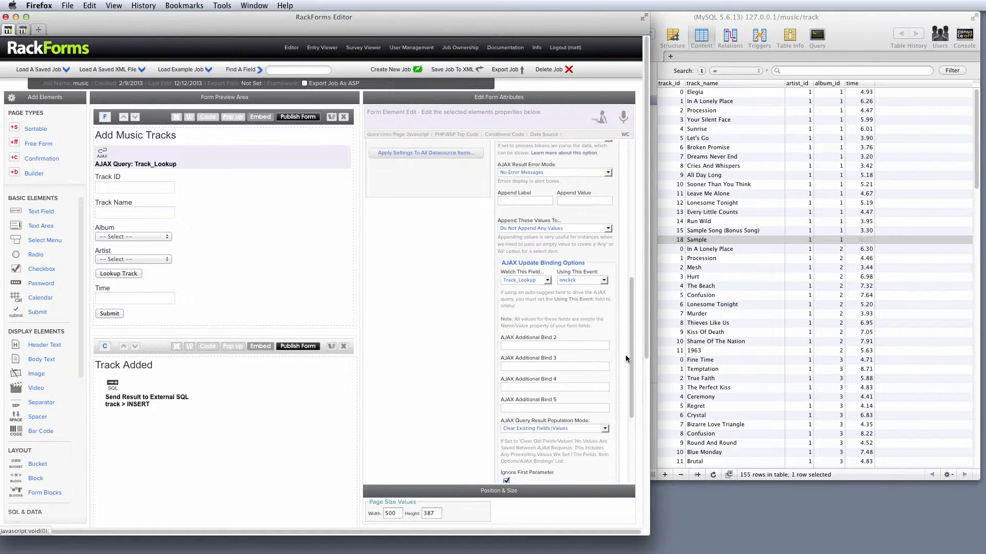
{"action": "left_click", "coordinate": [520, 346]}
{"action": "type", "text": "album_id"}
{"action": "left_click", "coordinate": [527, 366]}
{"action": "type", "text": "artist_id"}
{"action": "left_click_drag", "start_coordinate": [537, 345], "coordinate": [489, 344]}
{"action": "left_click_drag", "start_coordinate": [630, 339], "coordinate": [634, 216]}
Preview the form and look up a track for Brotherhood by The Rolling Stones.
{"action": "left_click", "coordinate": [315, 117]}
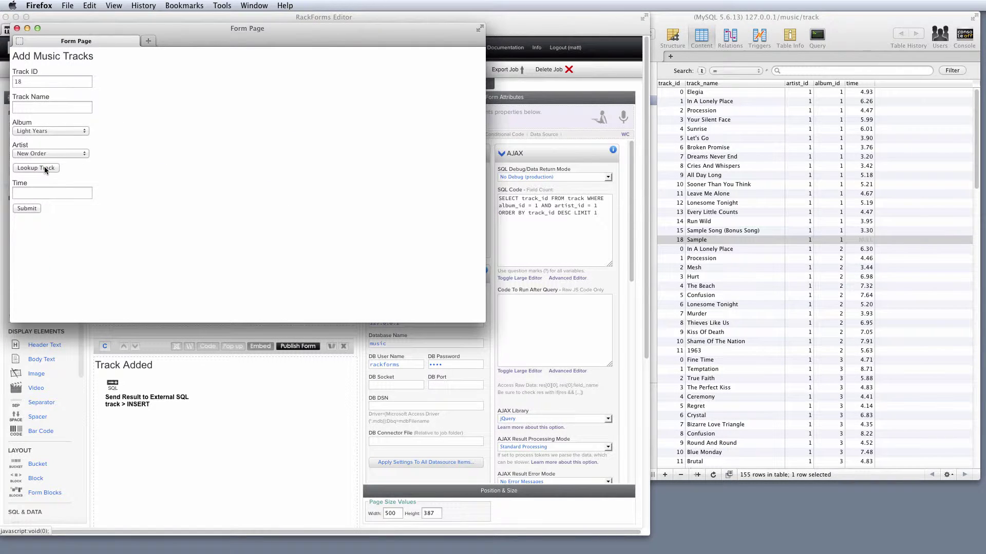
{"action": "left_click", "coordinate": [56, 153]}
{"action": "left_click", "coordinate": [46, 192]}
{"action": "left_click", "coordinate": [57, 131]}
{"action": "left_click", "coordinate": [44, 189]}
{"action": "left_click", "coordinate": [45, 168]}
Look up Second Coming with The Rolling Stones and confirm Track ID still shows 18.
{"action": "left_click", "coordinate": [59, 131]}
{"action": "left_click", "coordinate": [41, 226]}
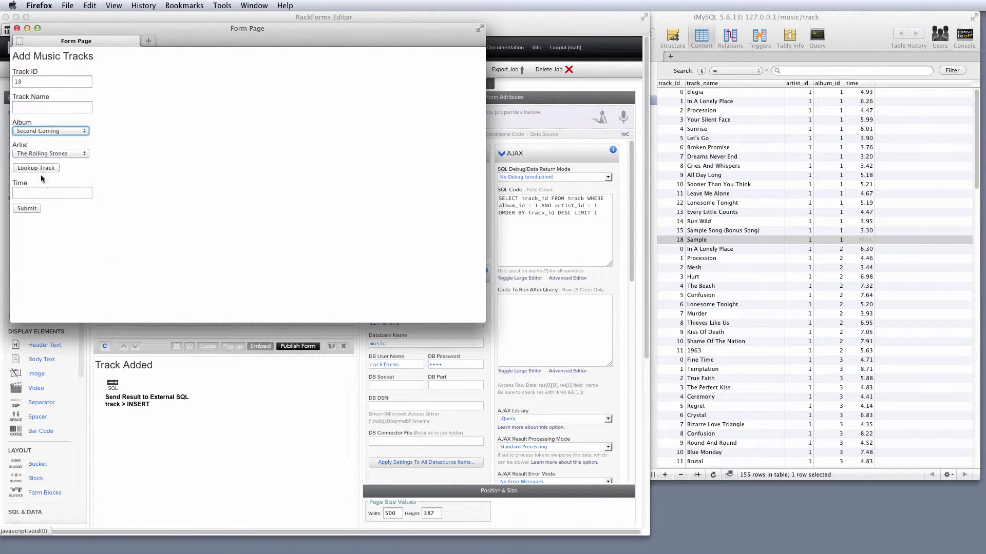
{"action": "left_click", "coordinate": [46, 153]}
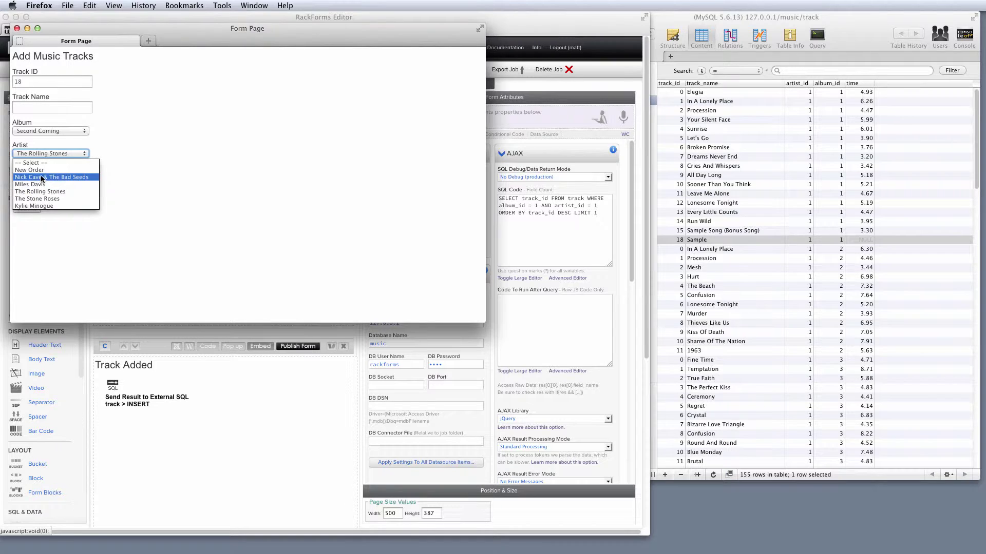
{"action": "left_click", "coordinate": [36, 170]}
{"action": "left_click", "coordinate": [45, 153]}
{"action": "left_click", "coordinate": [43, 180]}
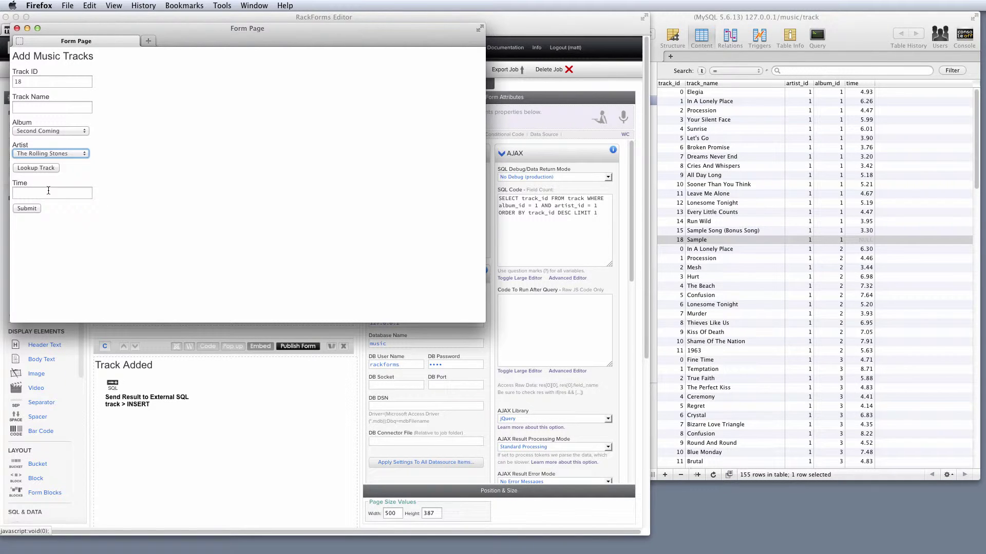
{"action": "left_click", "coordinate": [41, 168]}
{"action": "double_click", "coordinate": [72, 82]}
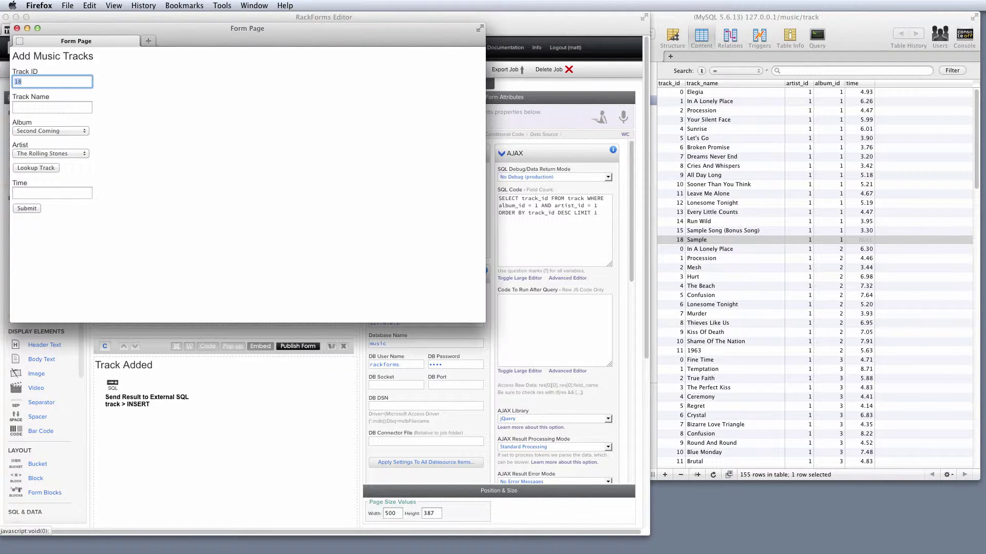
Close the preview and replace the fixed 1 values for album_id and artist_id with ? placeholders.
{"action": "left_click", "coordinate": [17, 28]}
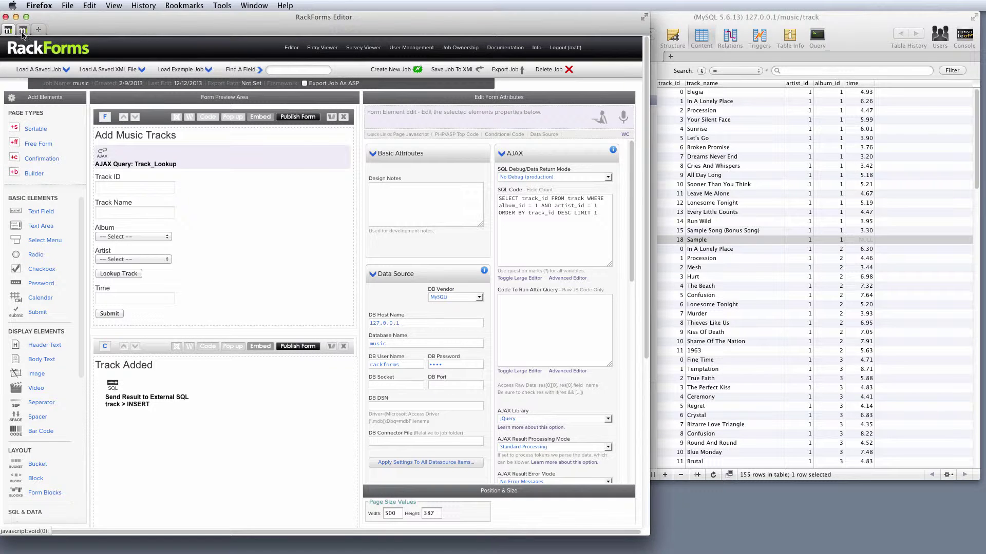
{"action": "double_click", "coordinate": [535, 206]}
{"action": "left_click", "coordinate": [581, 213]}
{"action": "double_click", "coordinate": [535, 205]}
{"action": "type", "text": "?"}
{"action": "double_click", "coordinate": [595, 205]}
{"action": "type", "text": "?"}
Scroll through the query settings to check AJAX Additional Bind 2 and 3 against album_id.
{"action": "left_click_drag", "start_coordinate": [630, 206], "coordinate": [624, 331]}
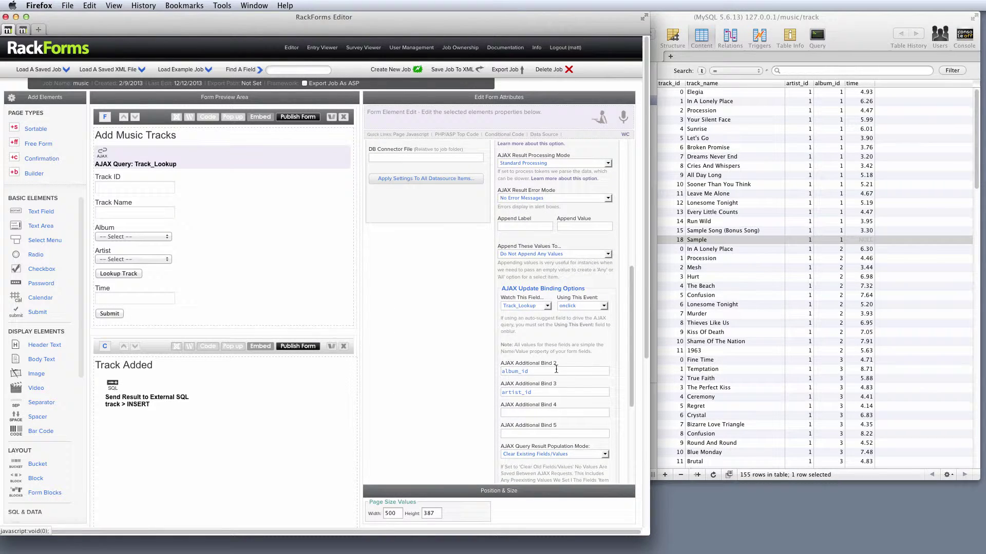
{"action": "scroll", "coordinate": [624, 361], "scroll_direction": "up", "scroll_amount": 10}
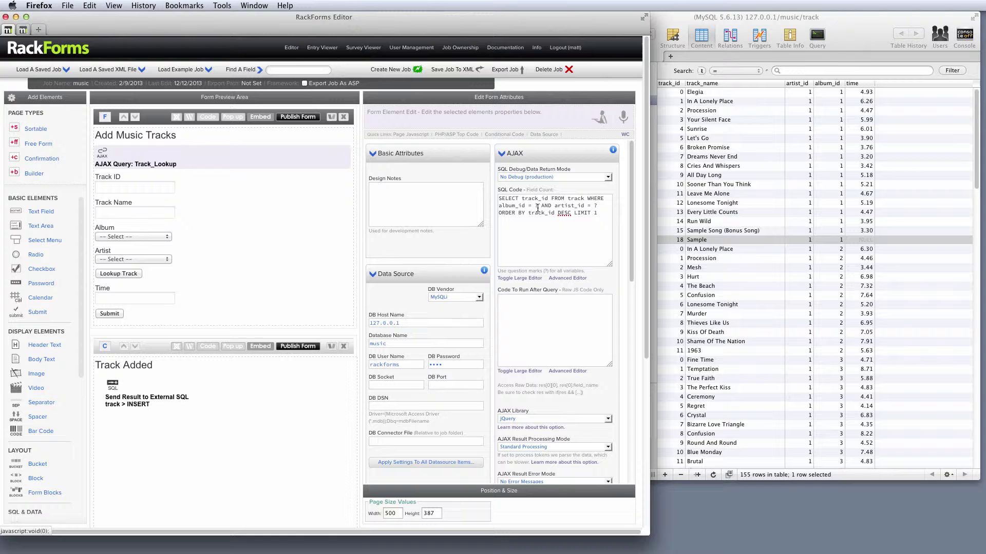
{"action": "double_click", "coordinate": [520, 205]}
{"action": "left_click", "coordinate": [537, 210]}
{"action": "left_click_drag", "start_coordinate": [633, 207], "coordinate": [635, 339]}
{"action": "double_click", "coordinate": [539, 366]}
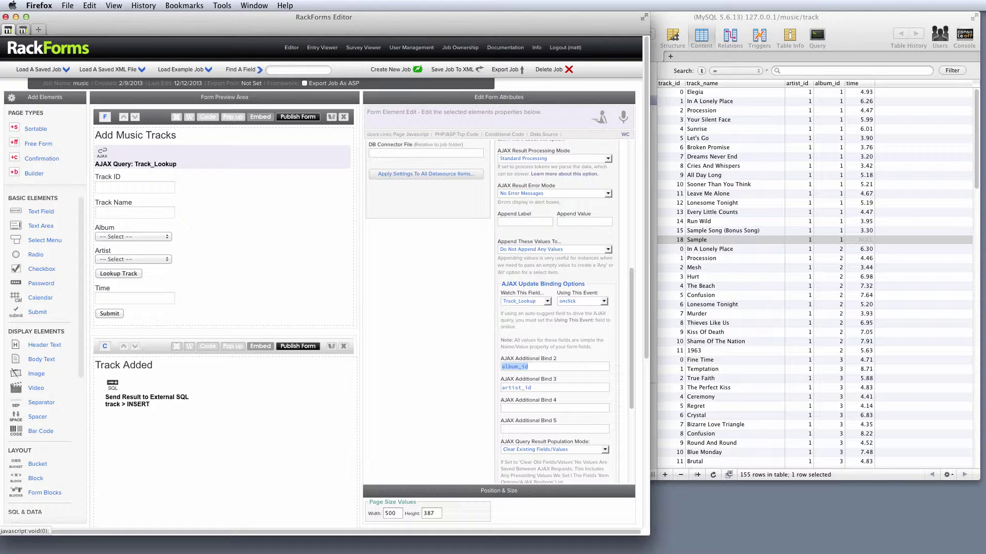
{"action": "left_click_drag", "start_coordinate": [631, 340], "coordinate": [635, 210]}
Publish the form and run Lookup Track for Light Years/New Order, getting Track ID 18.
{"action": "left_click", "coordinate": [319, 130]}
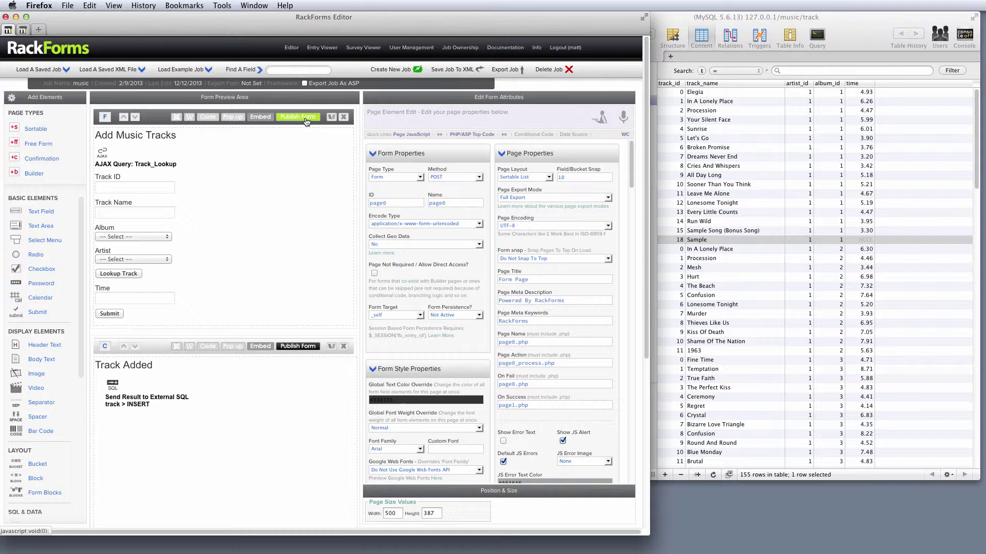
{"action": "left_click", "coordinate": [297, 117]}
{"action": "left_click", "coordinate": [46, 167]}
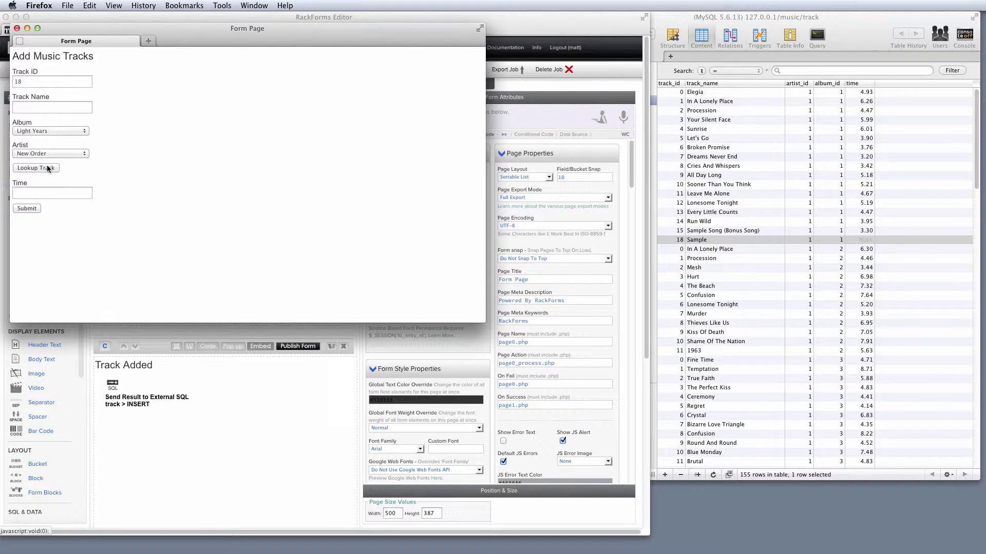
Test Retro – Miranda Sawyer with The Rolling Stones (no result), then return to the AJAX query settings.
{"action": "left_click", "coordinate": [60, 131]}
{"action": "left_click", "coordinate": [51, 164]}
{"action": "left_click", "coordinate": [43, 168]}
{"action": "left_click", "coordinate": [58, 152]}
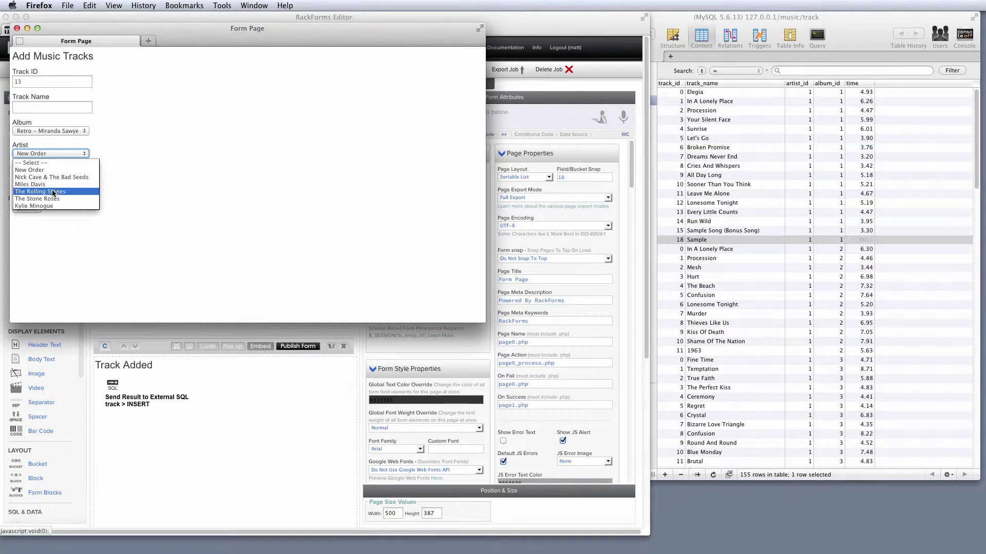
{"action": "left_click", "coordinate": [31, 189]}
{"action": "left_click", "coordinate": [42, 168]}
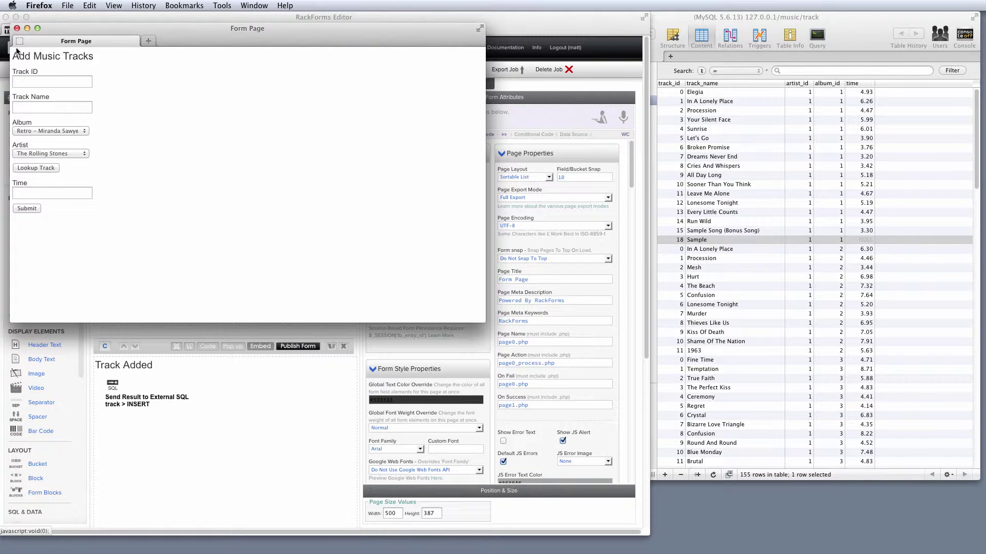
{"action": "left_click", "coordinate": [16, 28]}
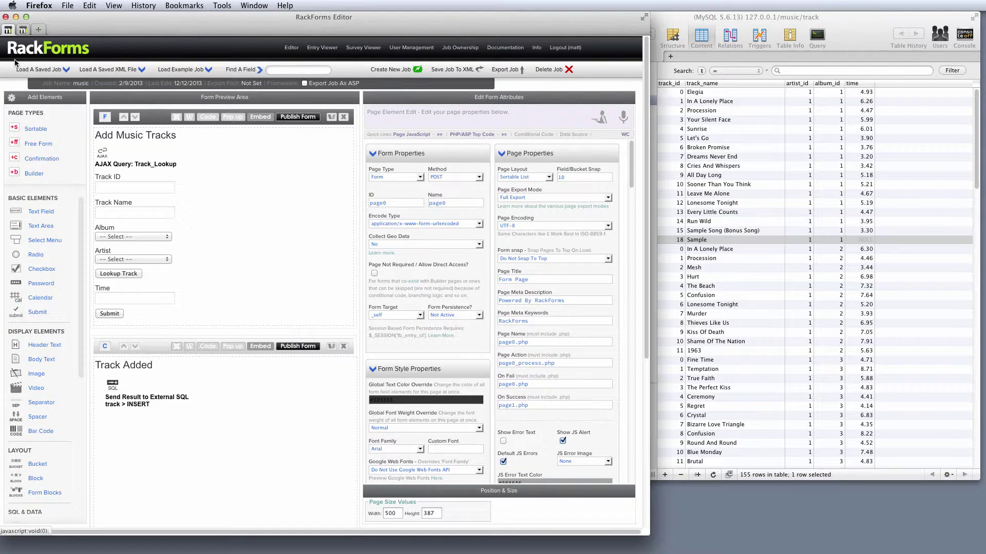
{"action": "left_click", "coordinate": [145, 148]}
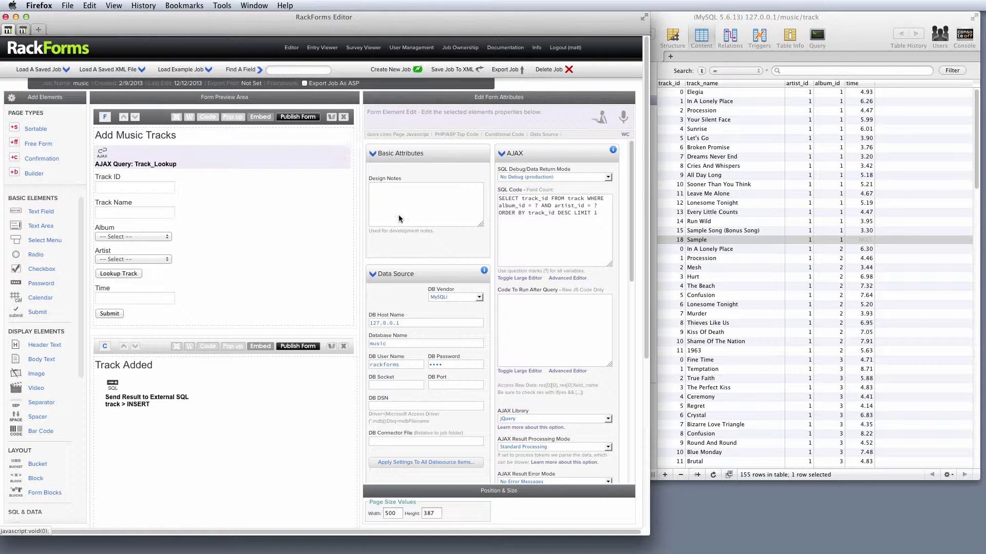
Check row 18 in the track table, then change the SELECT to return (track_id + 1).
{"action": "left_click", "coordinate": [681, 242]}
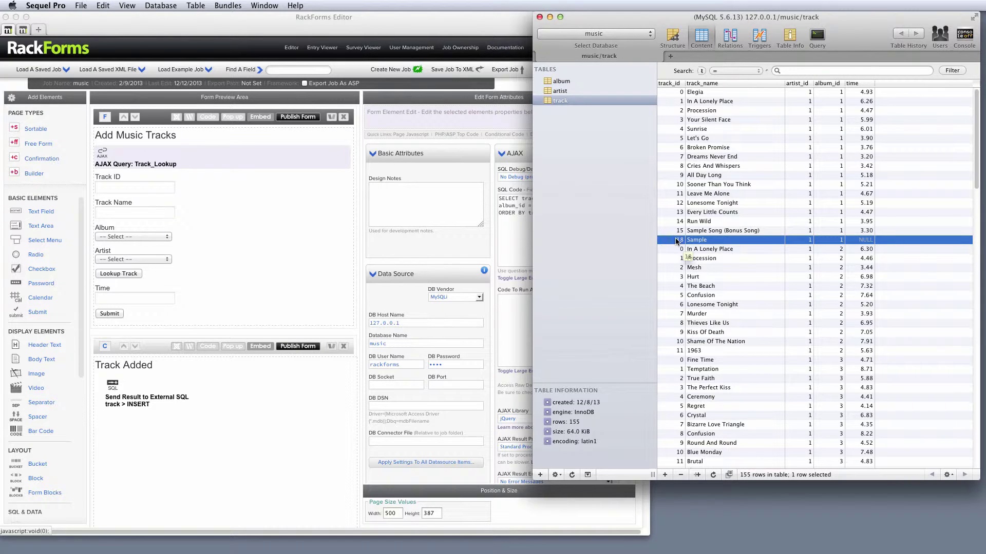
{"action": "left_click", "coordinate": [152, 154]}
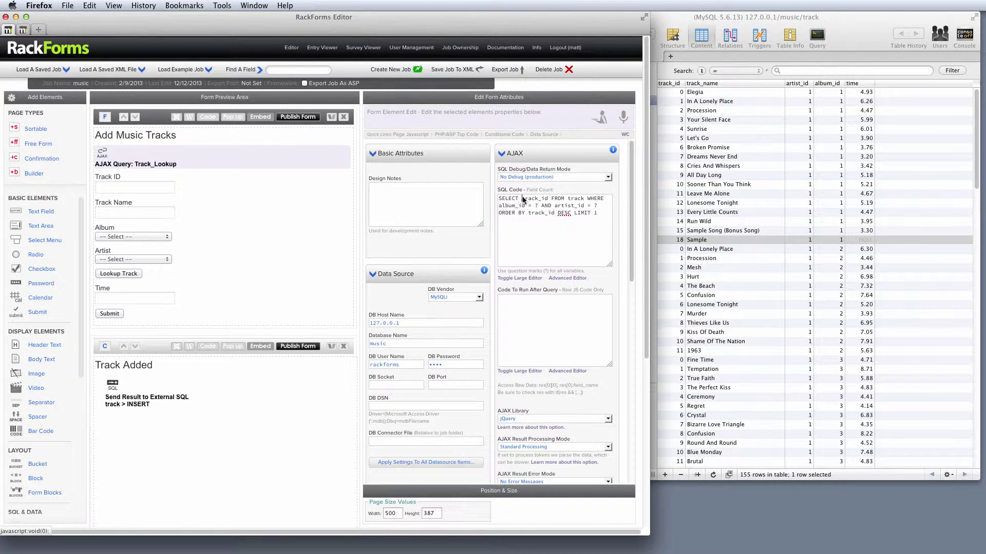
{"action": "type", "text": "`"}
{"action": "left_click", "coordinate": [550, 198]}
{"action": "type", "text": "+ 1)"}
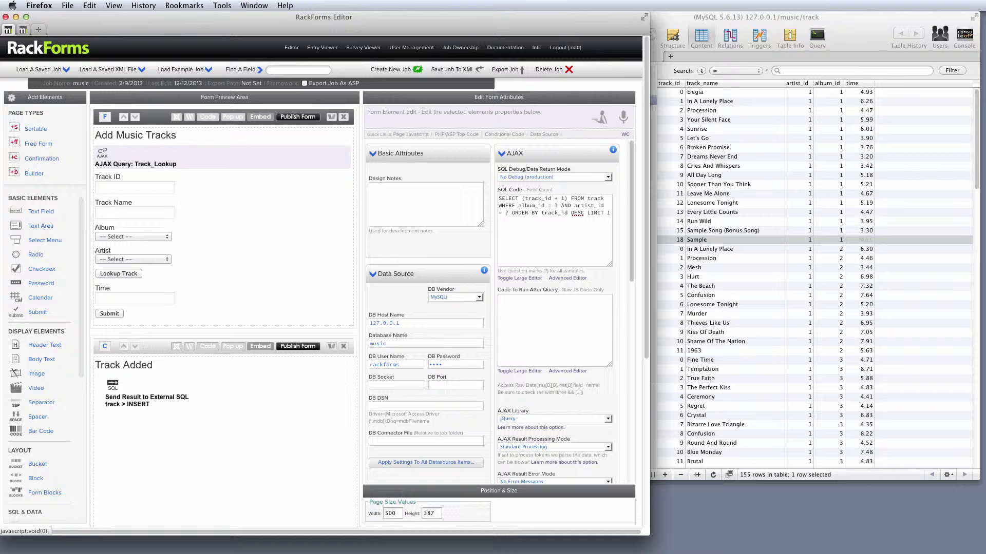
{"action": "left_click_drag", "start_coordinate": [524, 198], "coordinate": [564, 198]}
{"action": "left_click", "coordinate": [298, 117]}
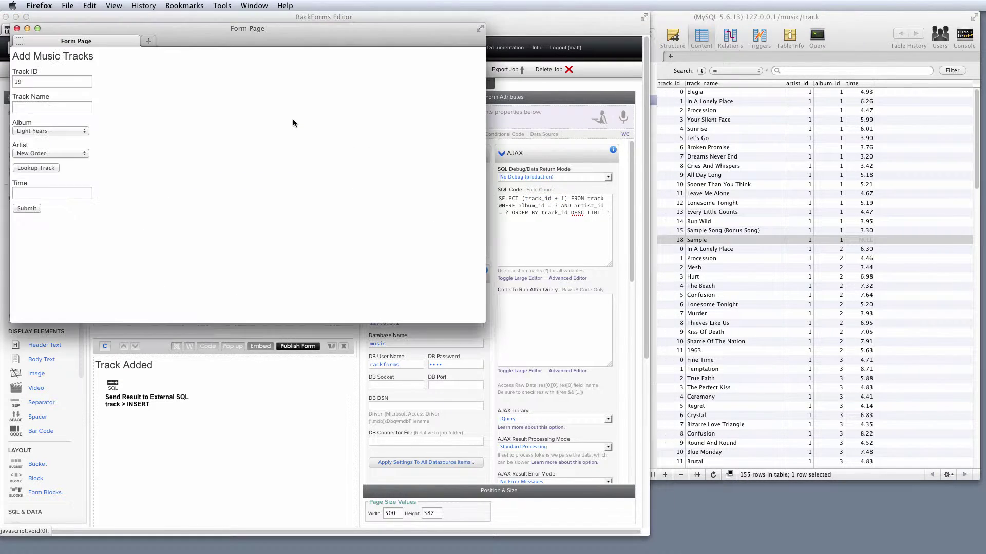
{"action": "left_click", "coordinate": [52, 131]}
{"action": "left_click", "coordinate": [54, 148]}
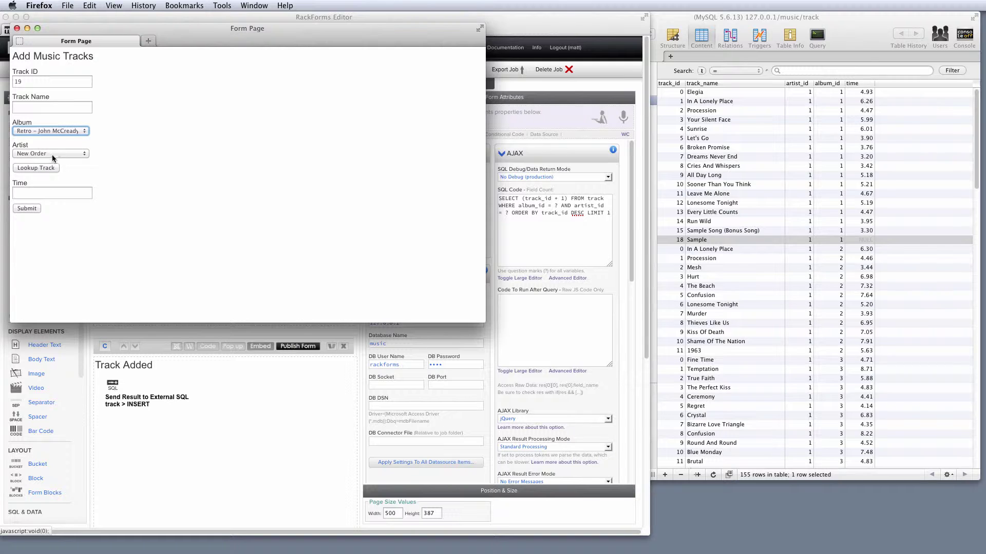
{"action": "left_click", "coordinate": [52, 154]}
{"action": "left_click", "coordinate": [48, 171]}
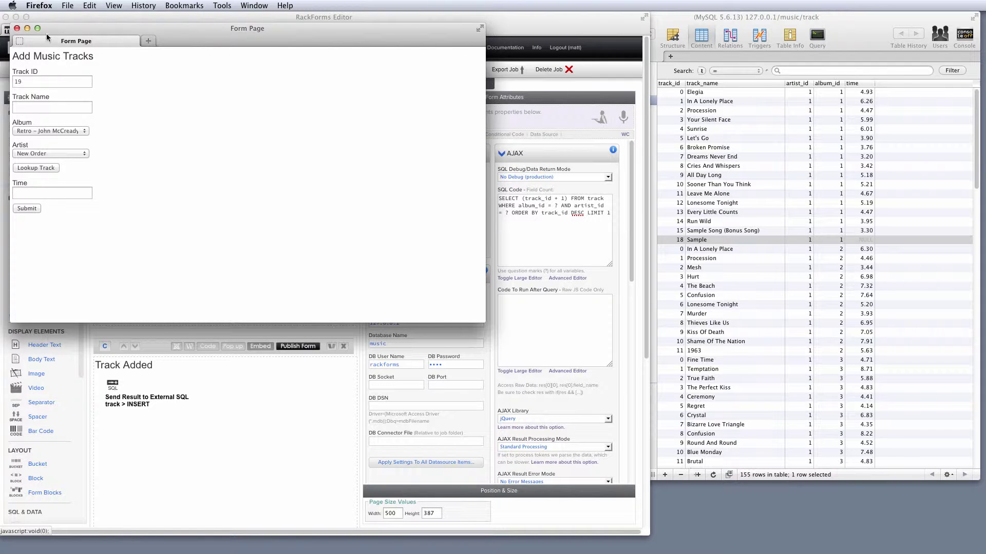
{"action": "left_click", "coordinate": [17, 29]}
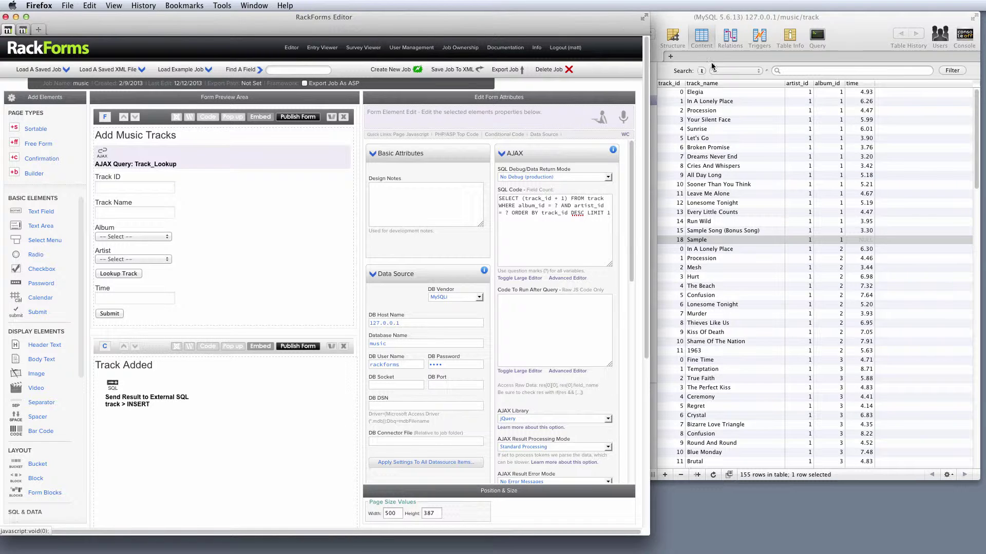
Bring the Sequel Pro track table, where Sample has track_id 18, to the front.
{"action": "left_click", "coordinate": [718, 95]}
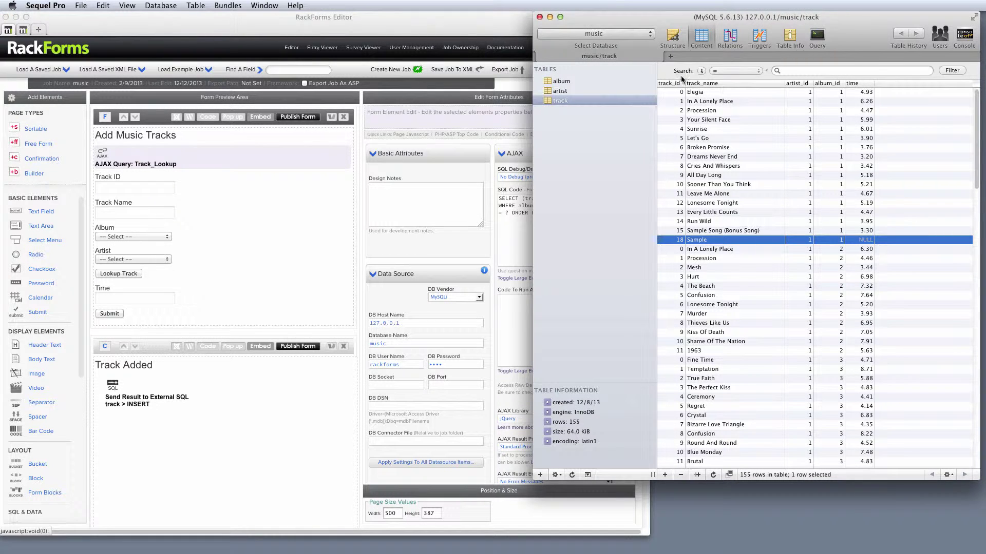